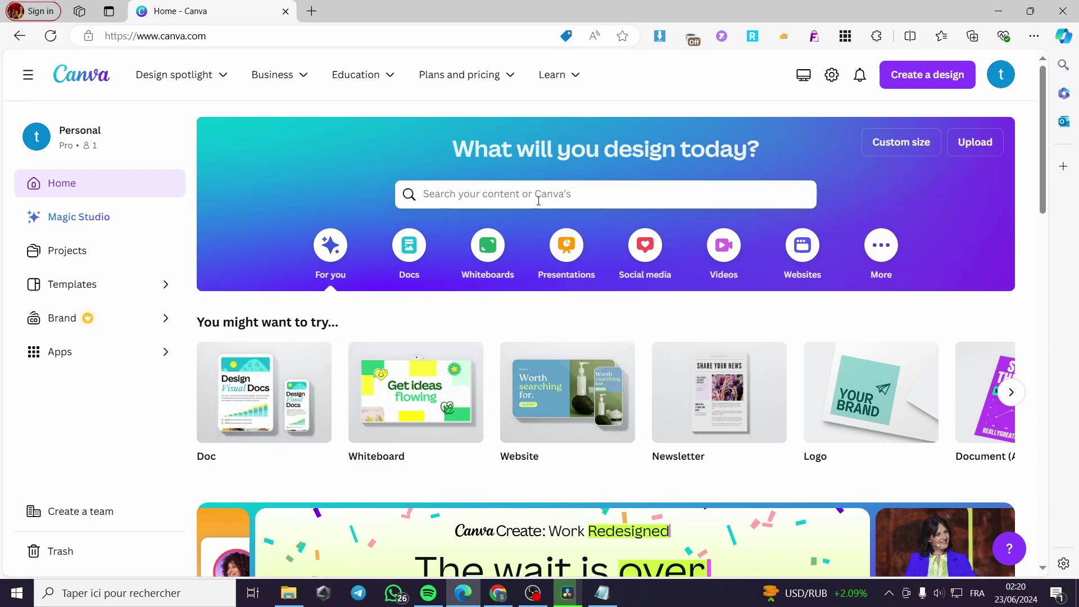
Search Canva for 'video collage' to list the 572 Video Collage templates
left_click(489, 196)
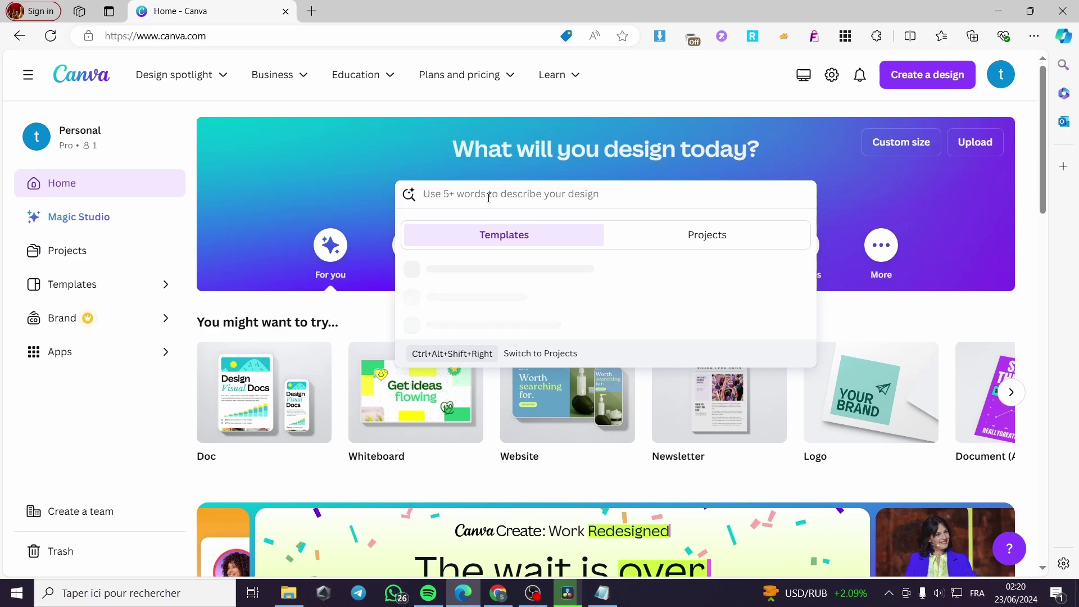
left_click(920, 82)
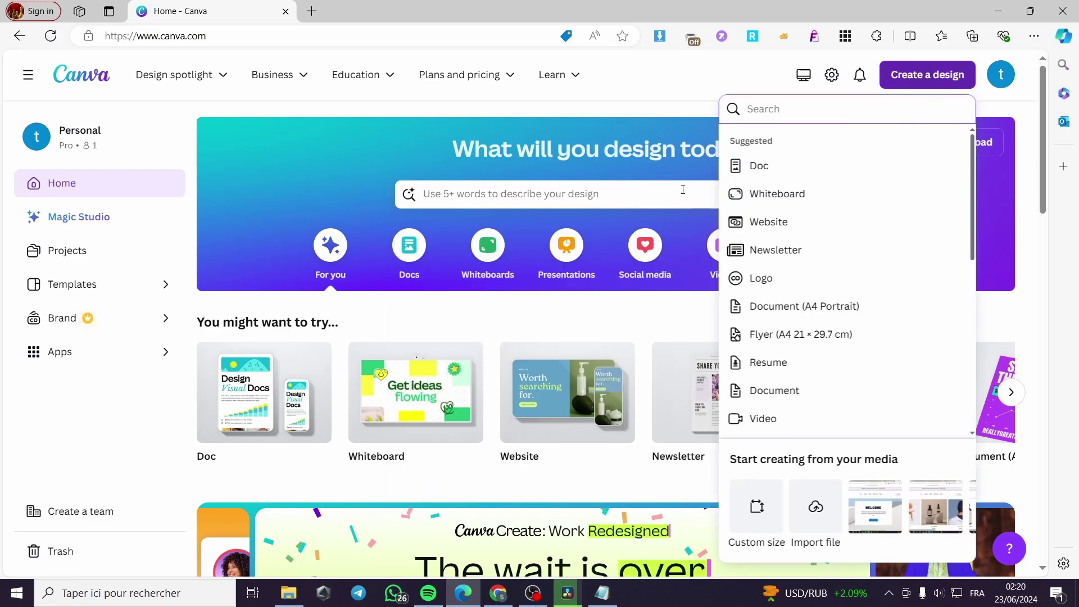
left_click(574, 194)
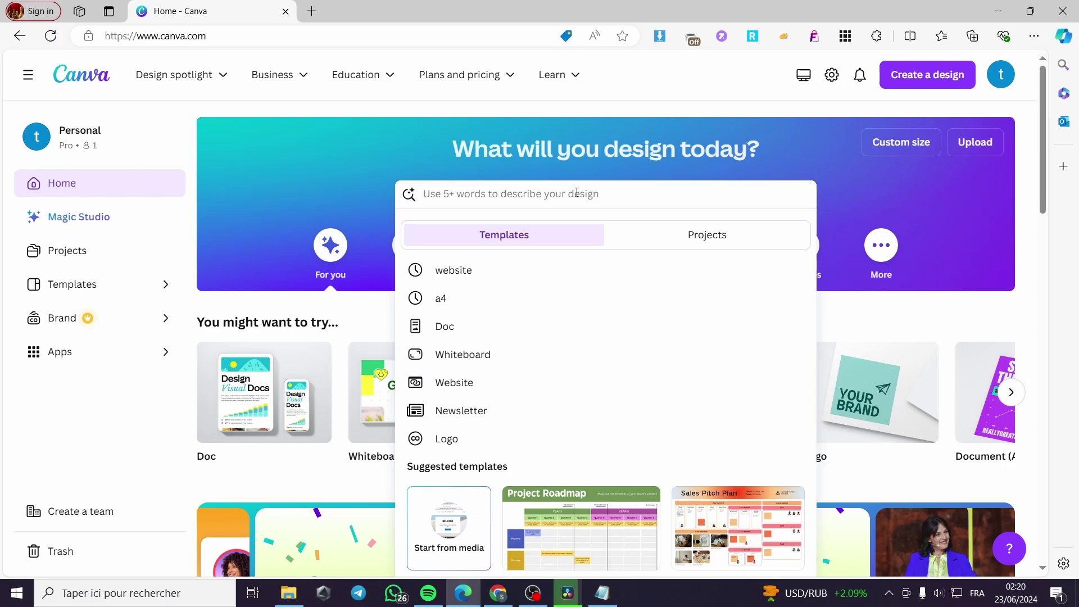
type("video")
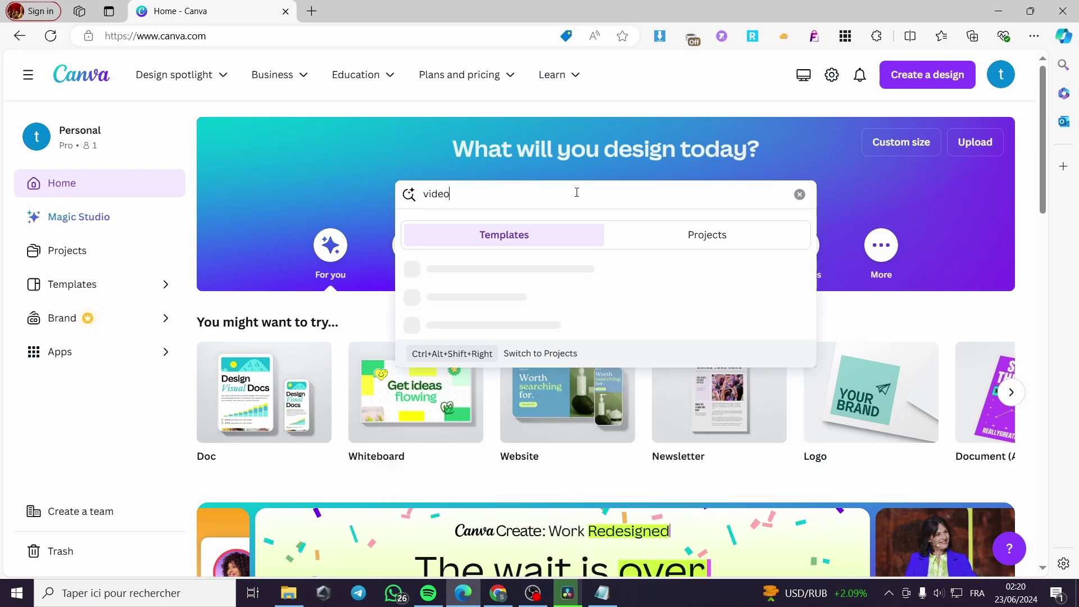
type(" collage")
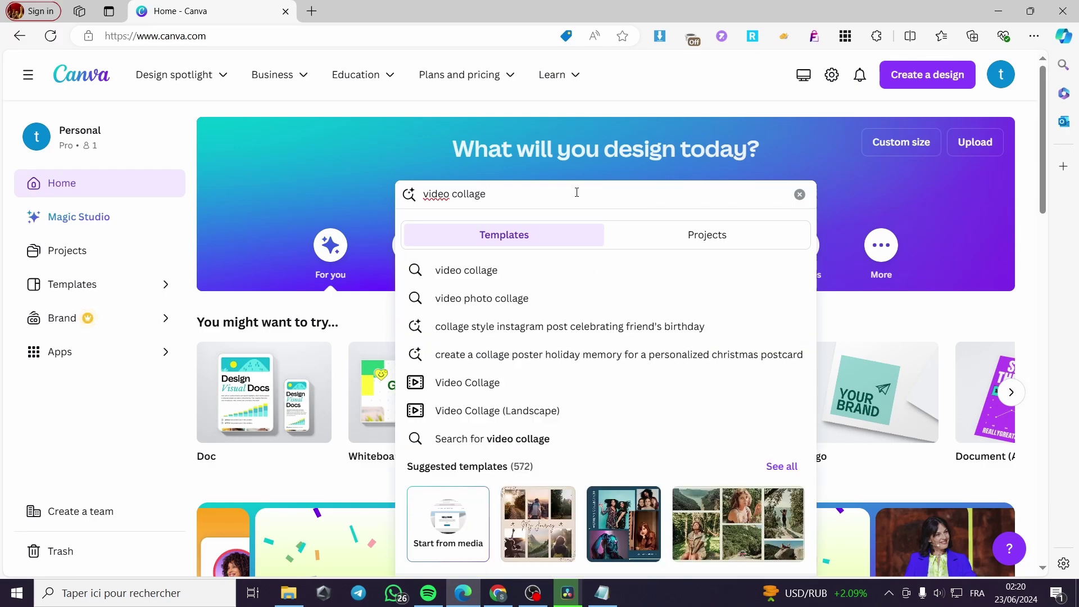
key("Return")
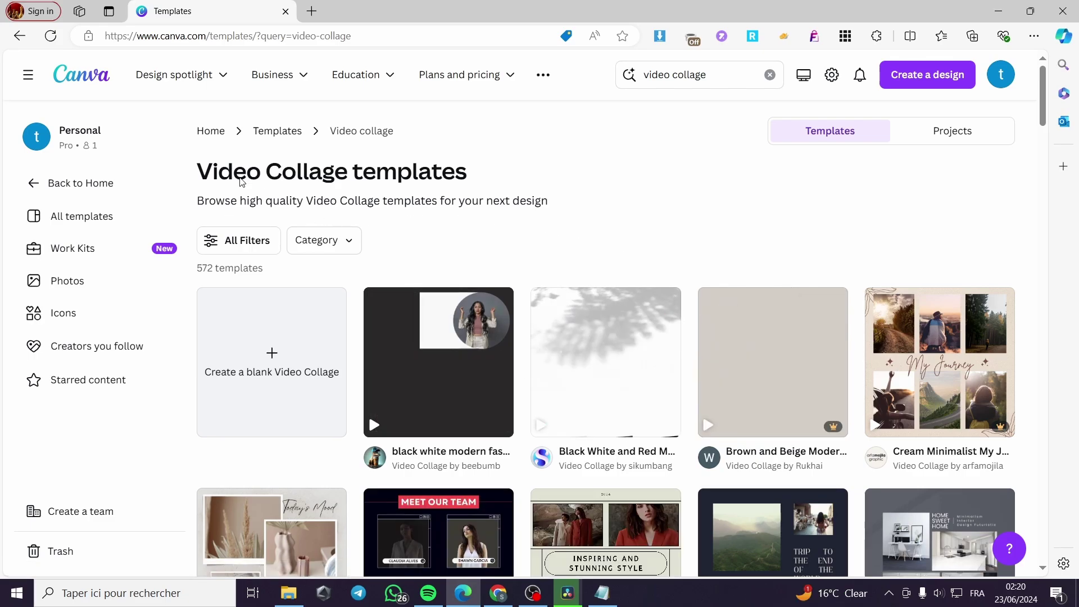
Browse the Video Collage templates and start a blank 800 × 800 px video collage
scroll(619, 246, "down", 7)
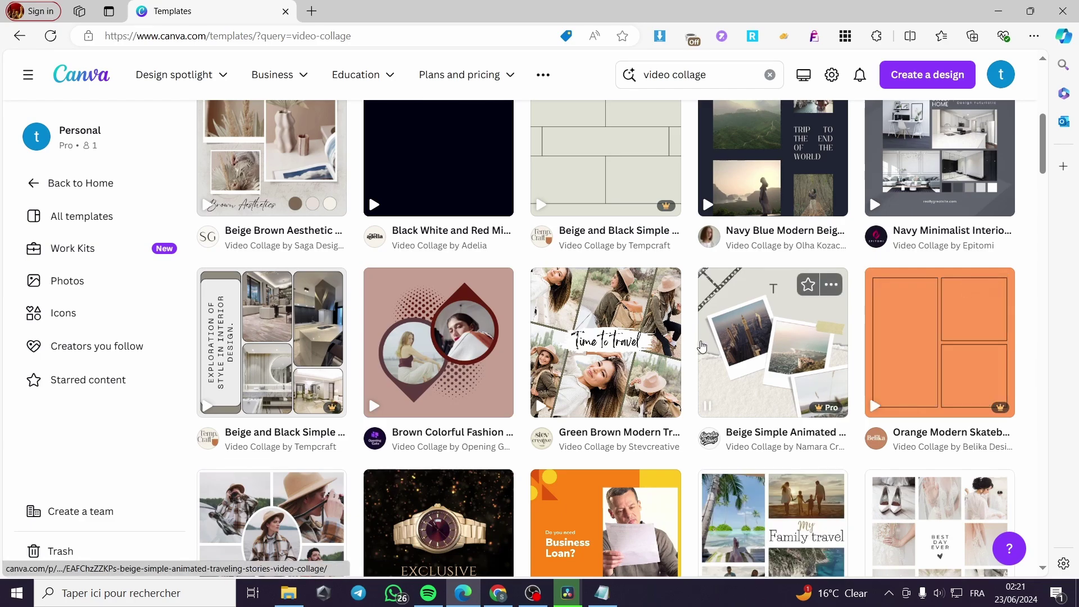
scroll(300, 344, "down", 3)
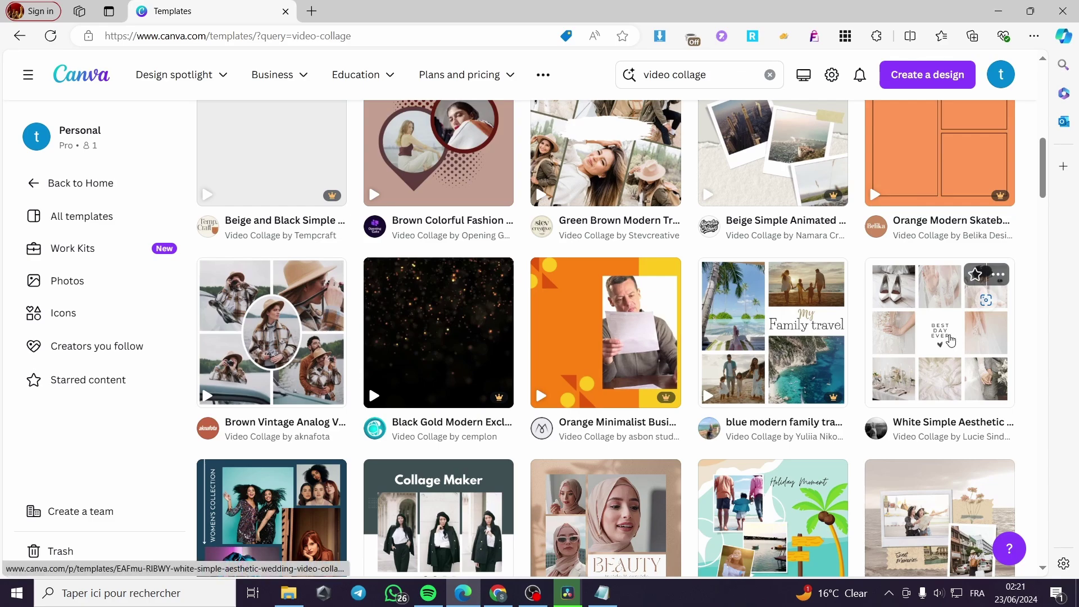
scroll(863, 363, "down", 5)
scroll(620, 478, "up", 10)
scroll(620, 477, "up", 5)
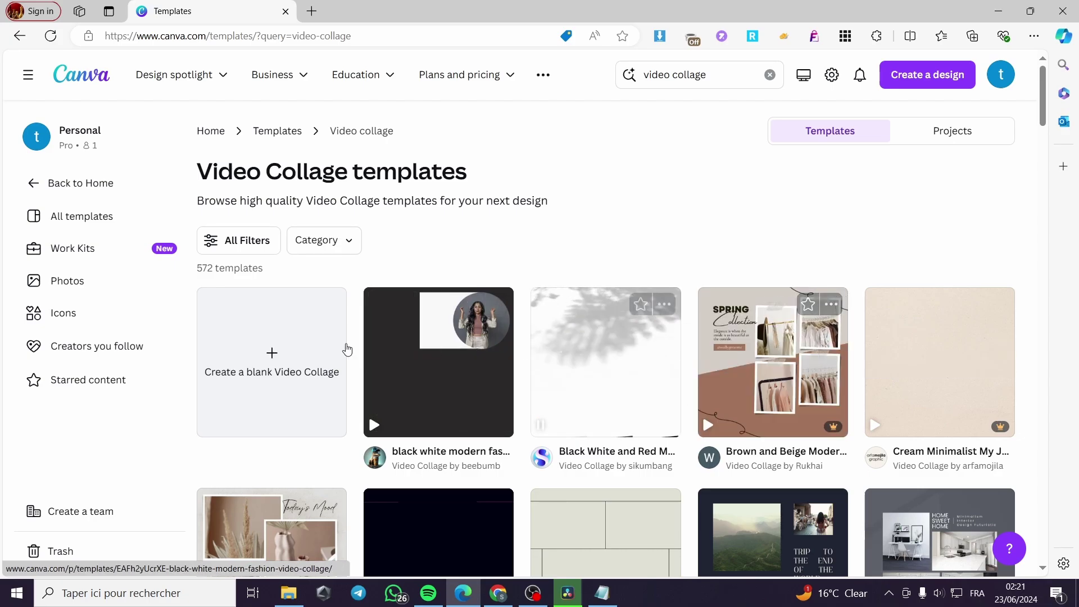
left_click(271, 360)
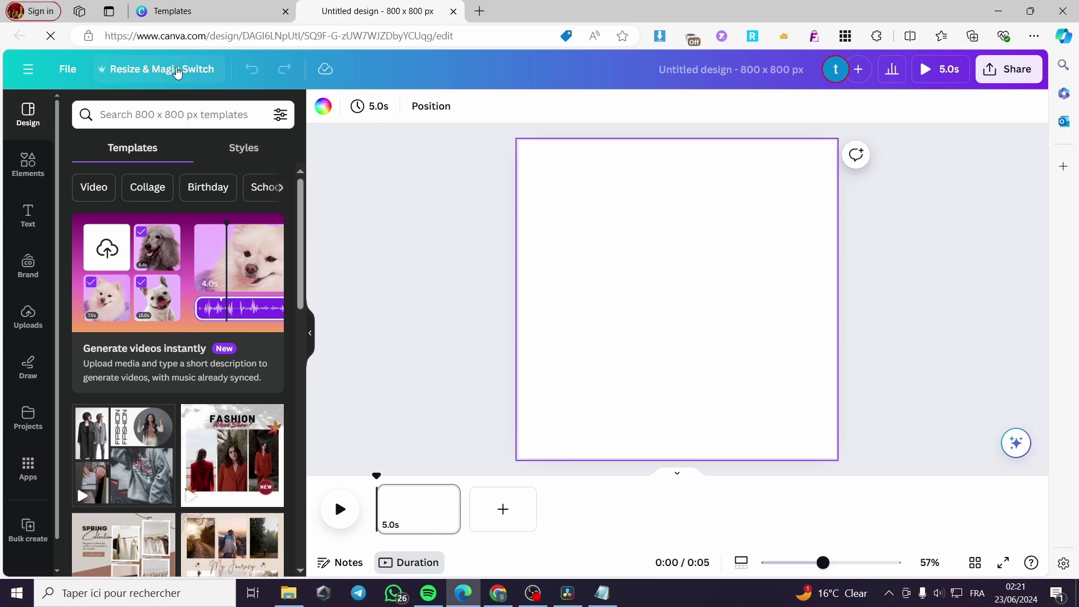
Enter a custom resize size of 1920 × 1080 px for the design
left_click(167, 82)
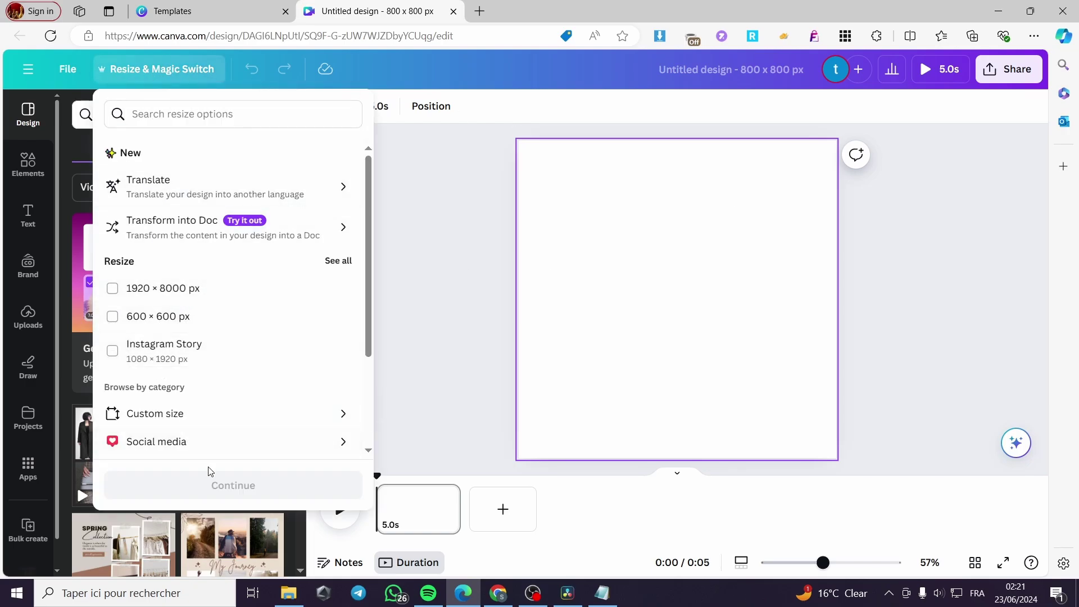
left_click(202, 418)
left_click_drag(149, 203, 129, 204)
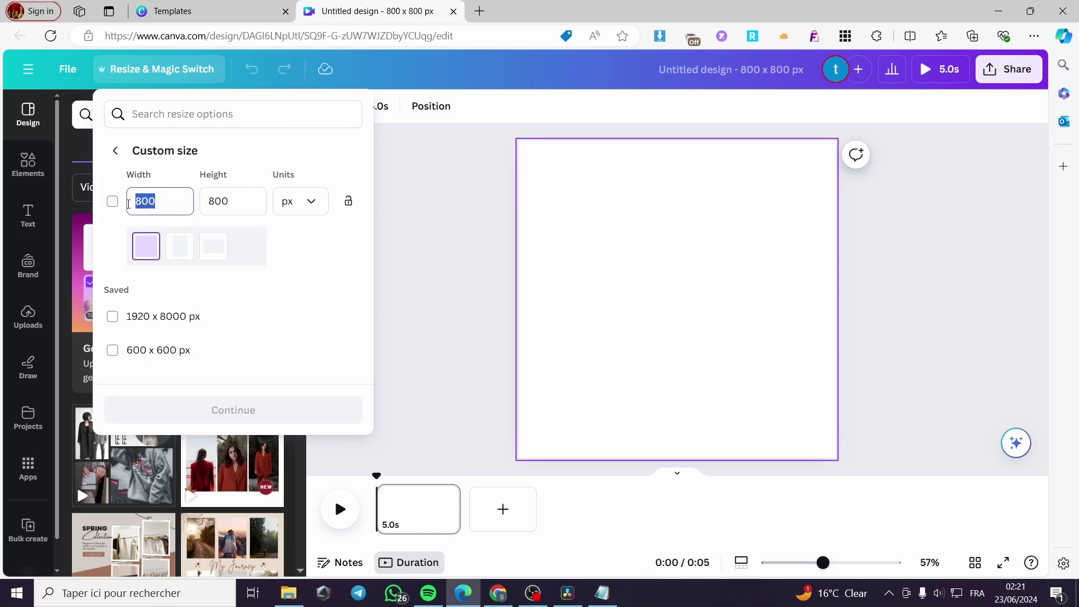
type("1")
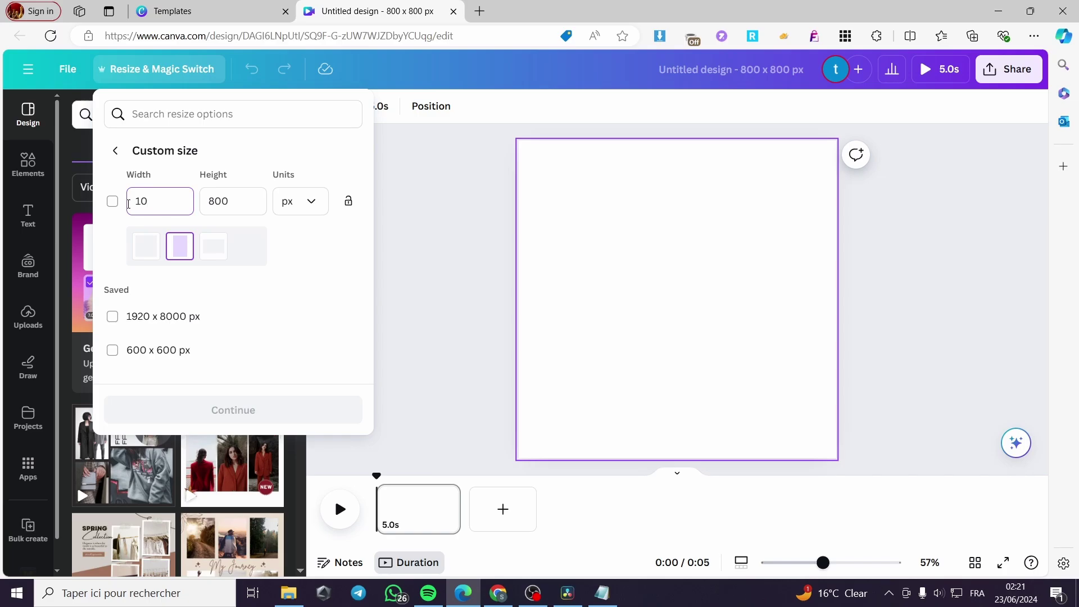
type("920")
left_click(249, 208)
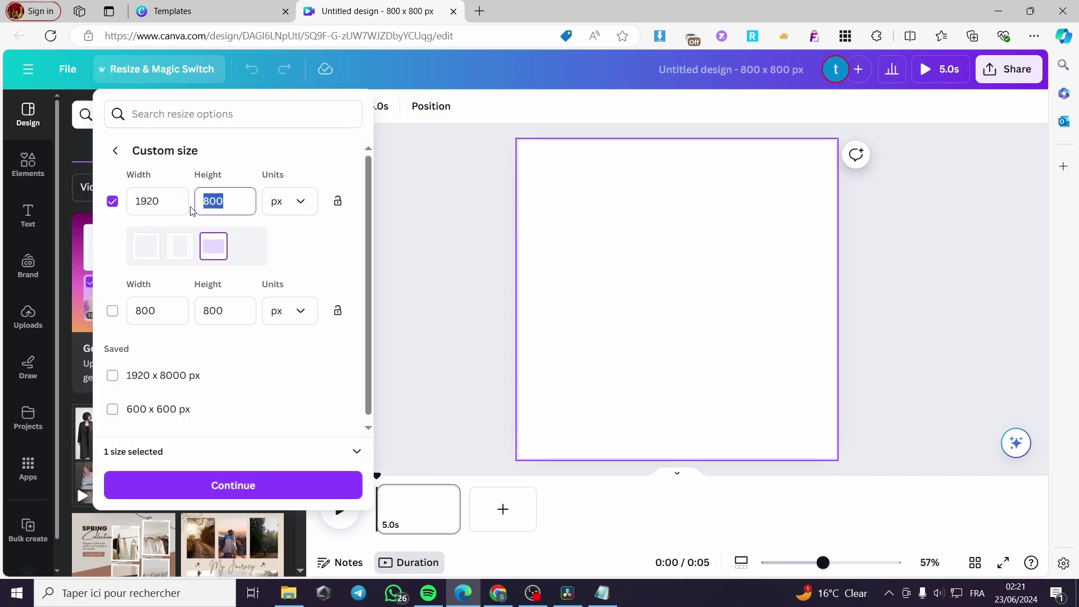
type("10")
left_click(323, 243)
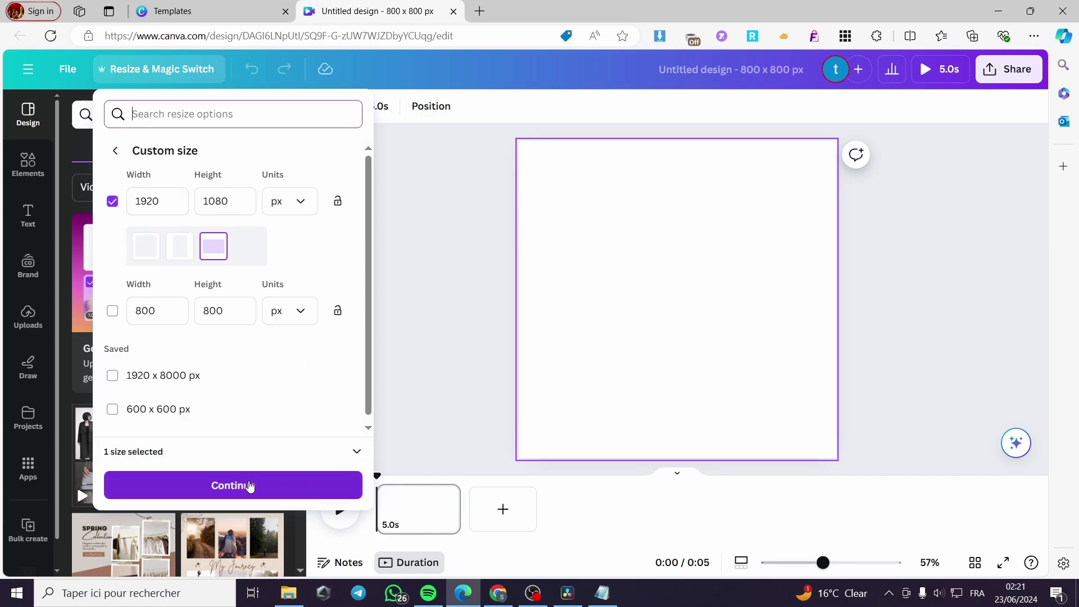
left_click(243, 490)
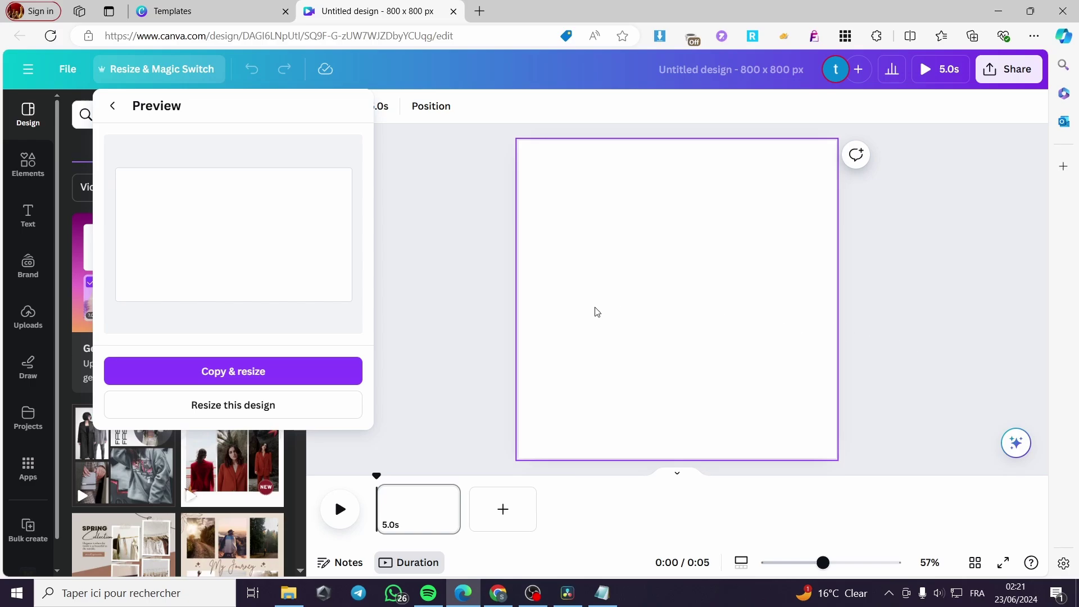
Make a resized 1920 × 1080 copy and switch to its tab
left_click(233, 371)
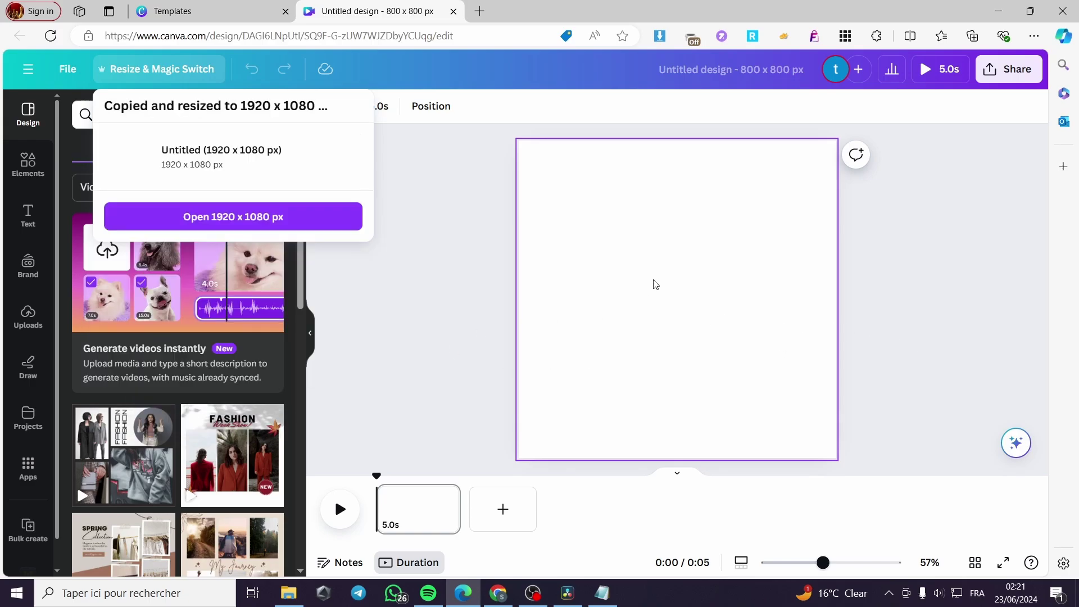
left_click(236, 217)
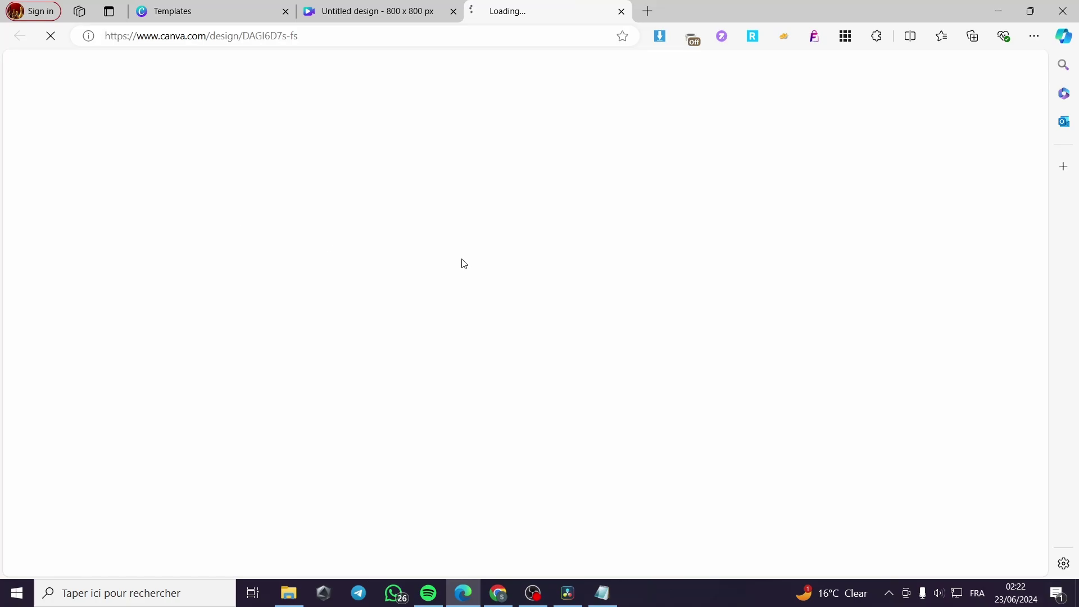
left_click(368, 11)
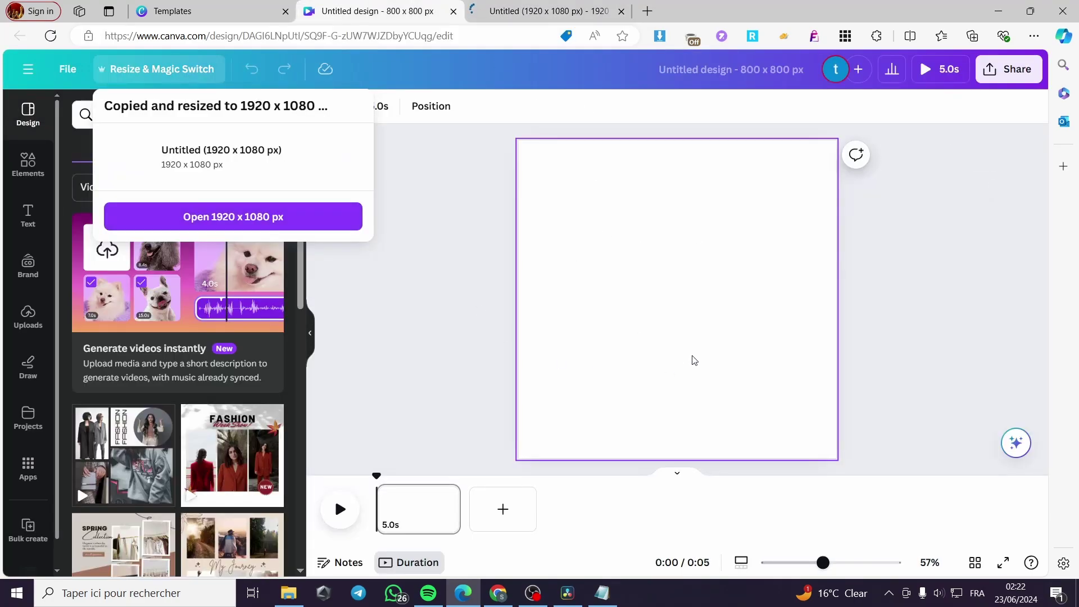
key("ctrl+Tab")
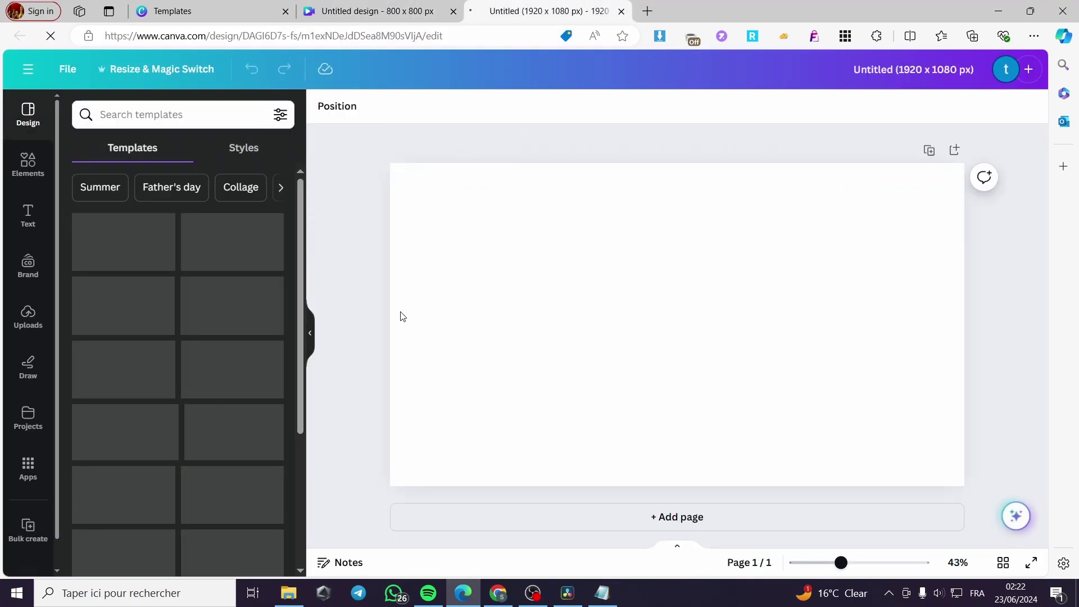
Try several gradient page backgrounds, ending on a teal-green gradient
left_click(612, 365)
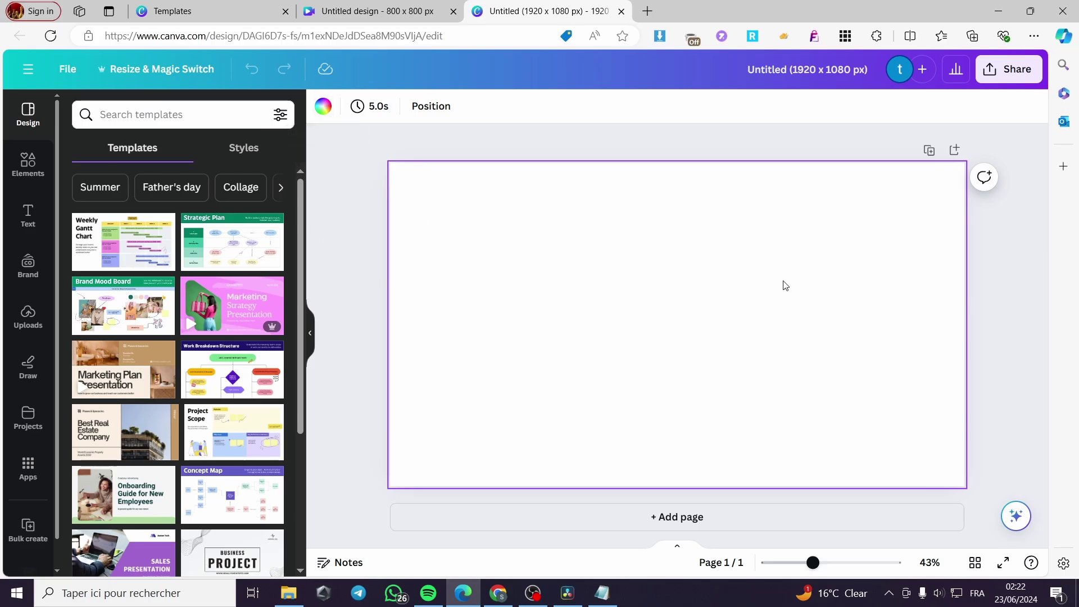
left_click(323, 105)
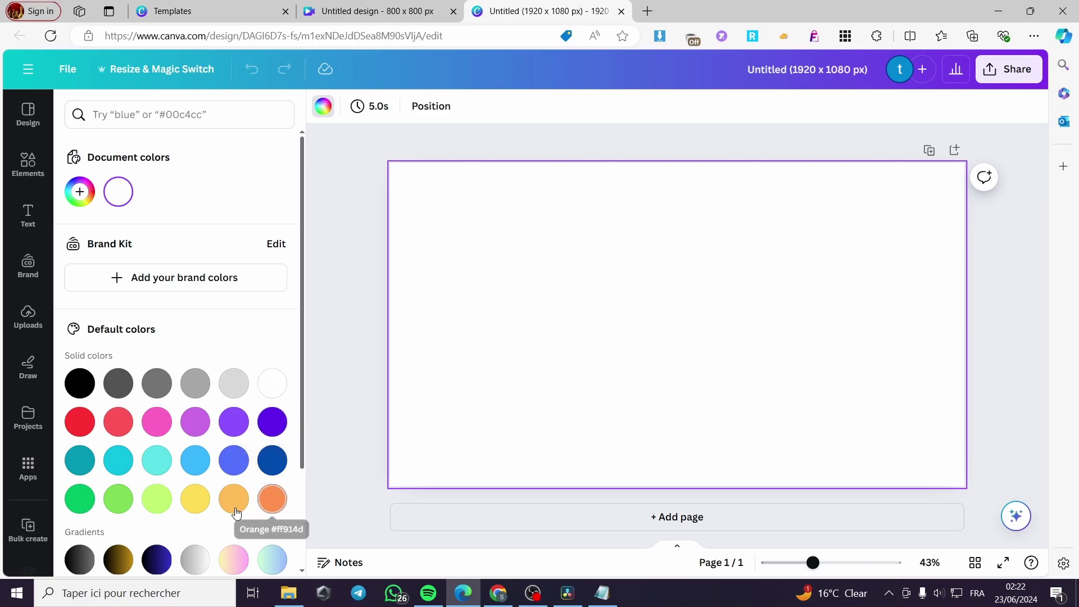
scroll(245, 508, "down", 1)
scroll(243, 509, "down", 2)
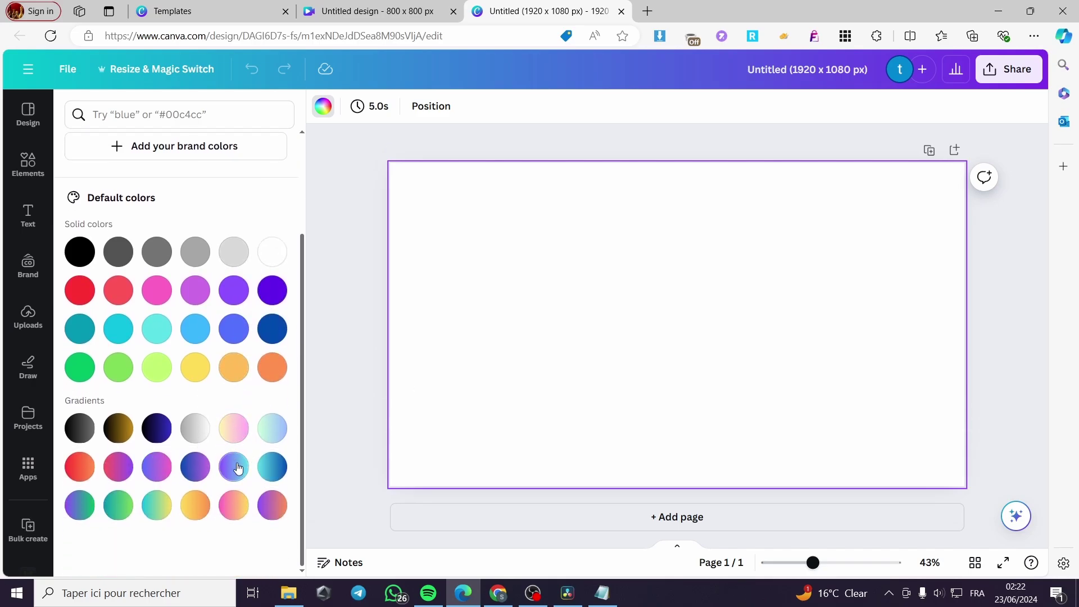
left_click(272, 466)
left_click(117, 466)
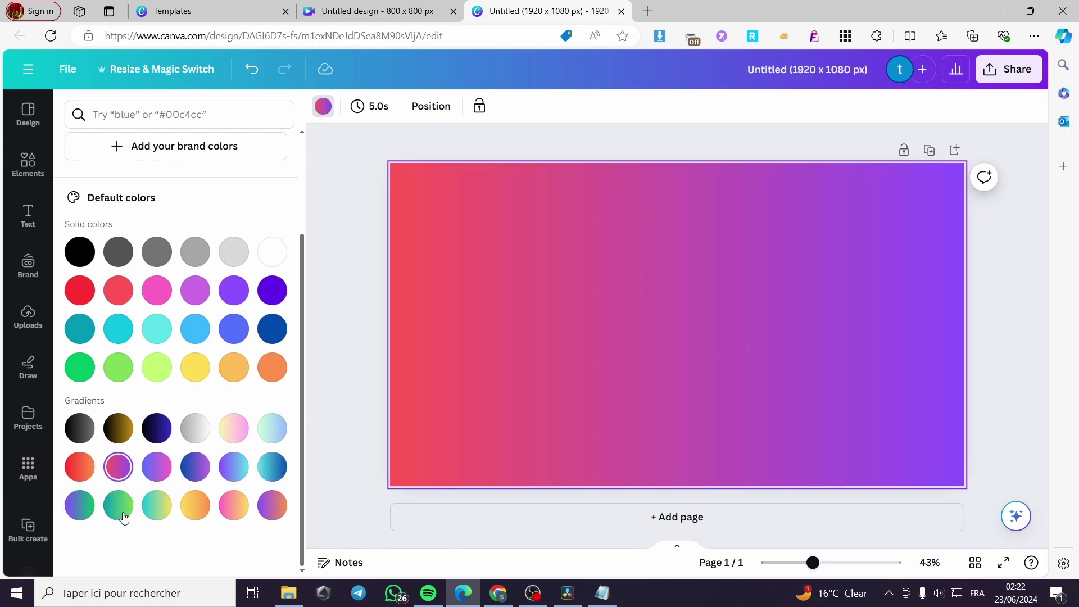
left_click(123, 516)
left_click(124, 470)
left_click(234, 367)
left_click(118, 505)
left_click(80, 504)
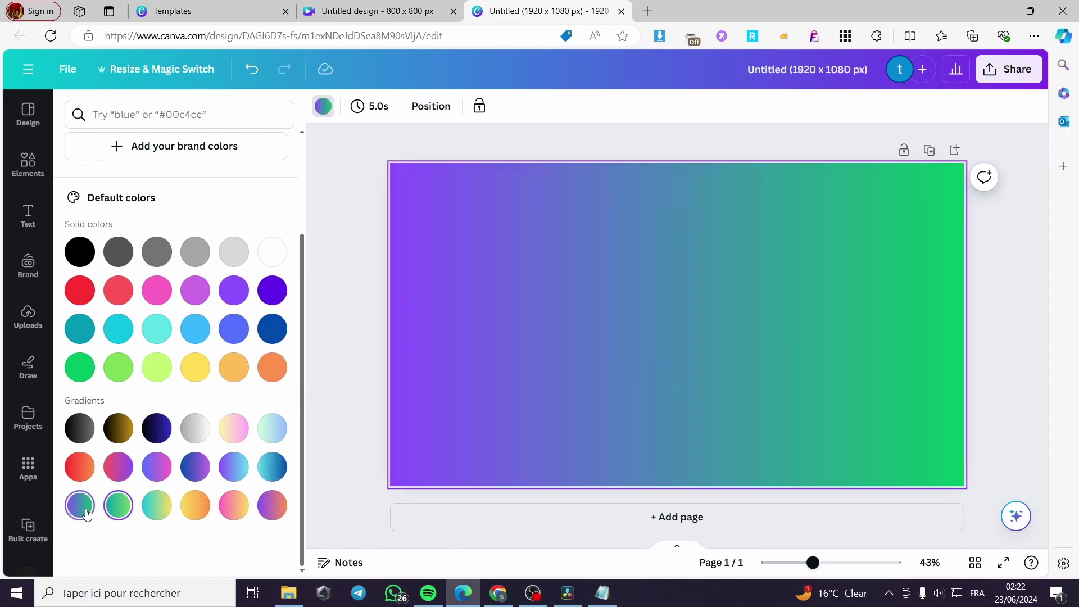
left_click(119, 509)
left_click(362, 385)
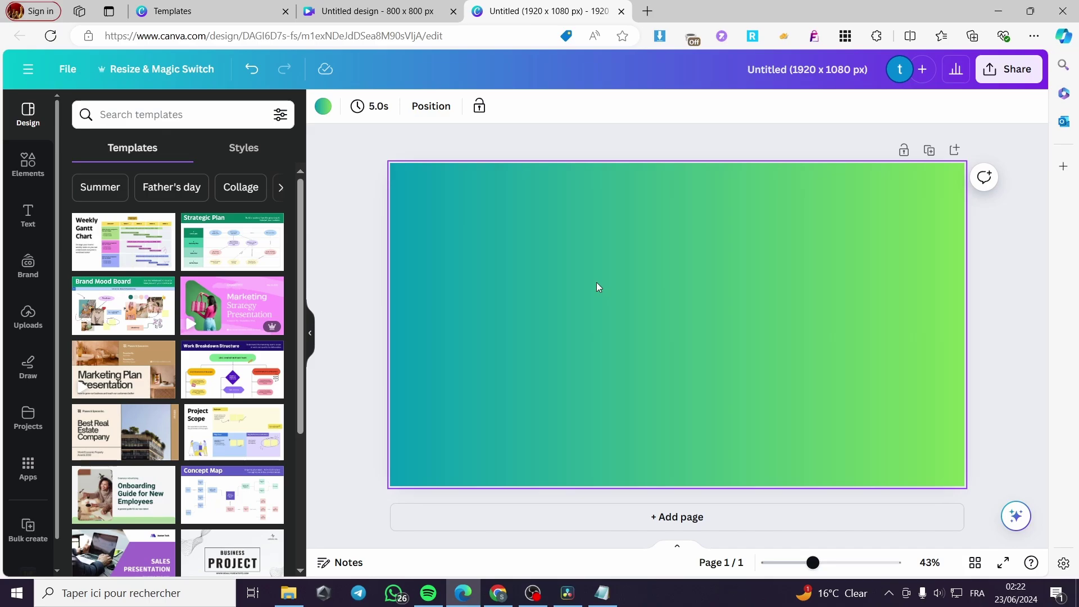
Change the page background to a solid dark grey
left_click(321, 106)
left_click(185, 386)
left_click(159, 387)
left_click(127, 388)
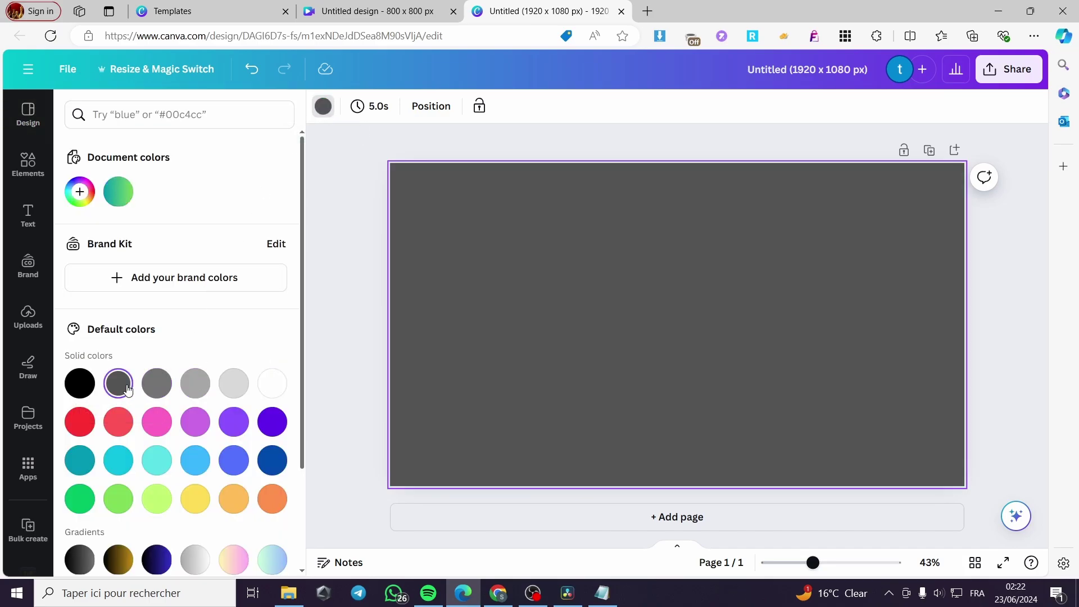
left_click(349, 303)
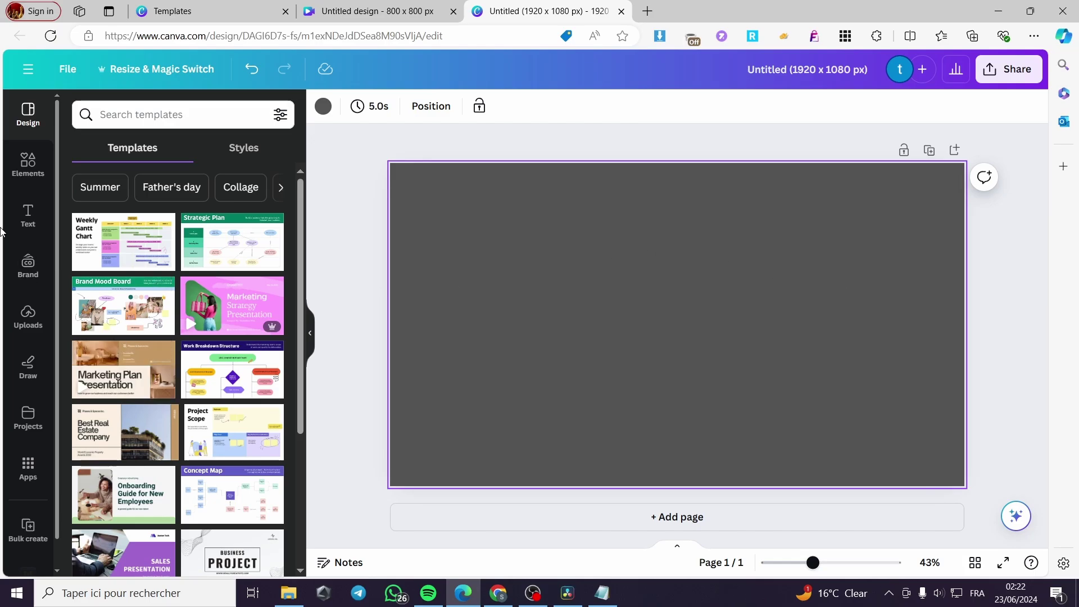
Search Elements for 'frame' and browse all frame results
left_click(33, 165)
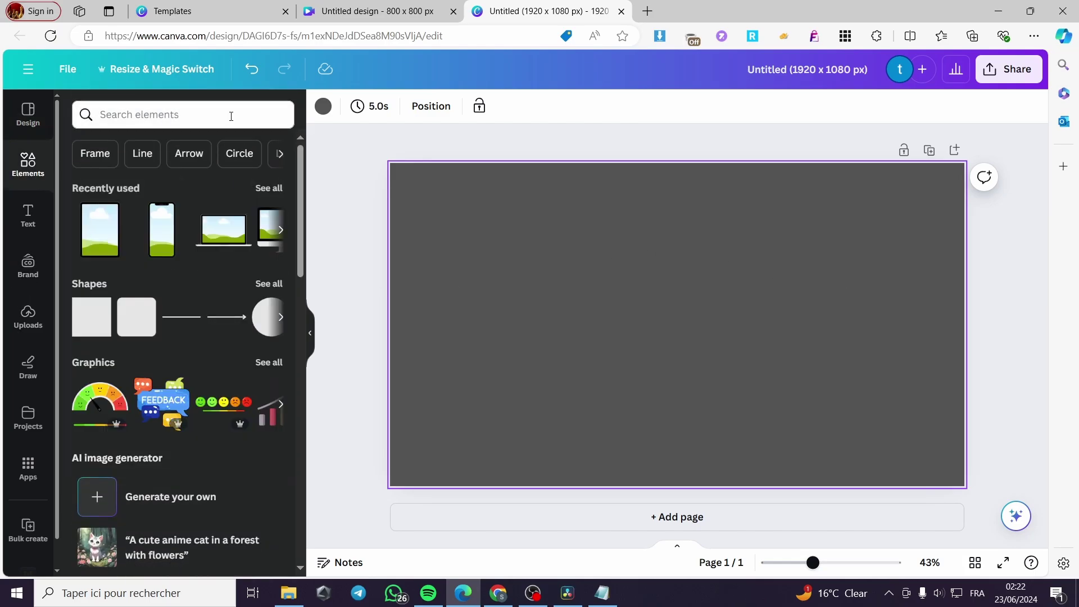
left_click(231, 116)
type("fra")
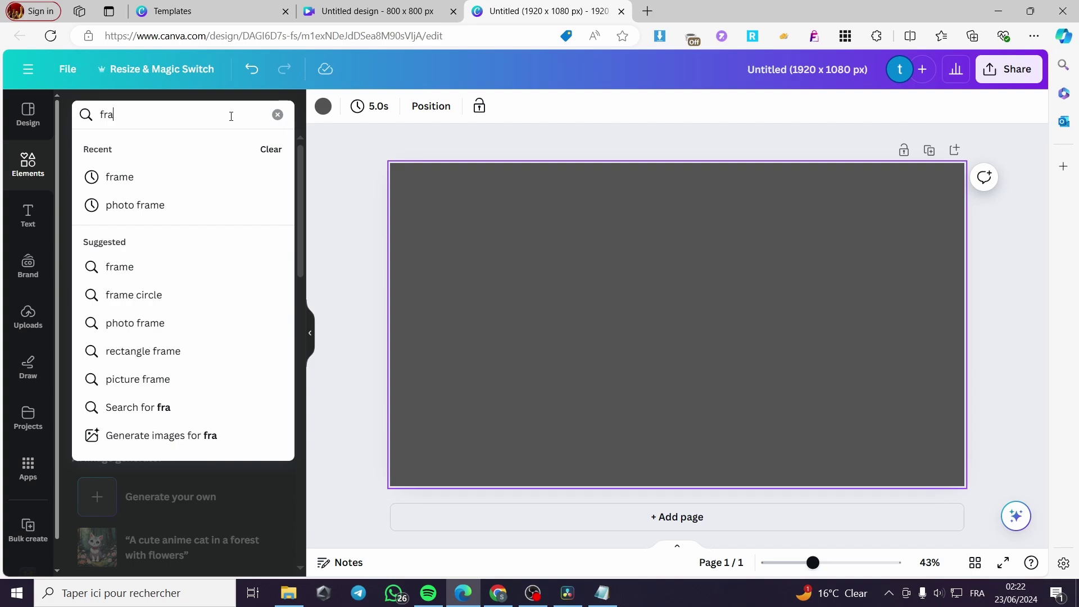
left_click(172, 179)
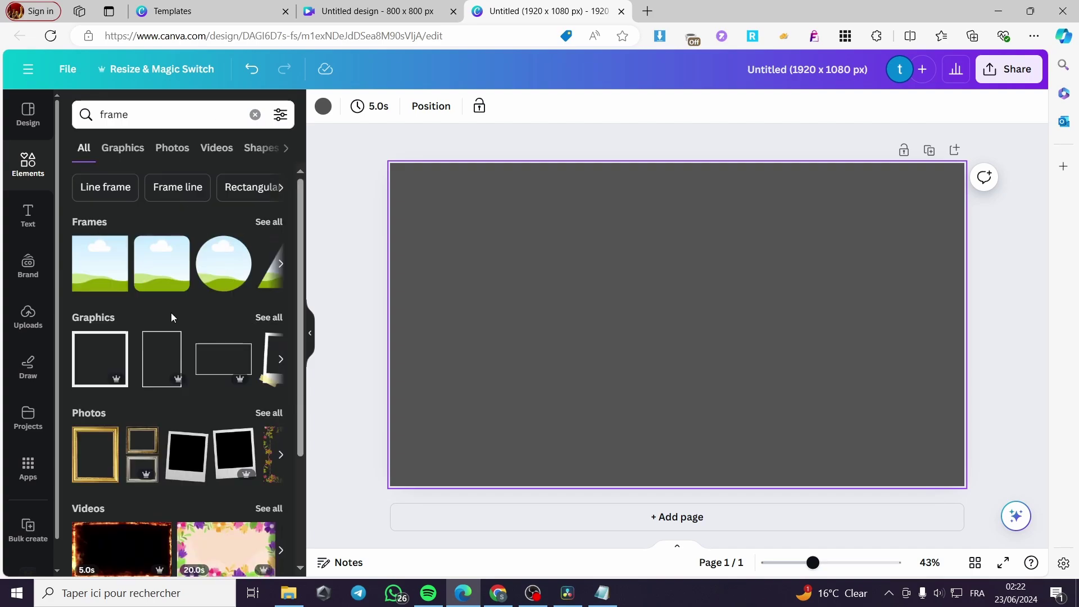
scroll(171, 313, "down", 1)
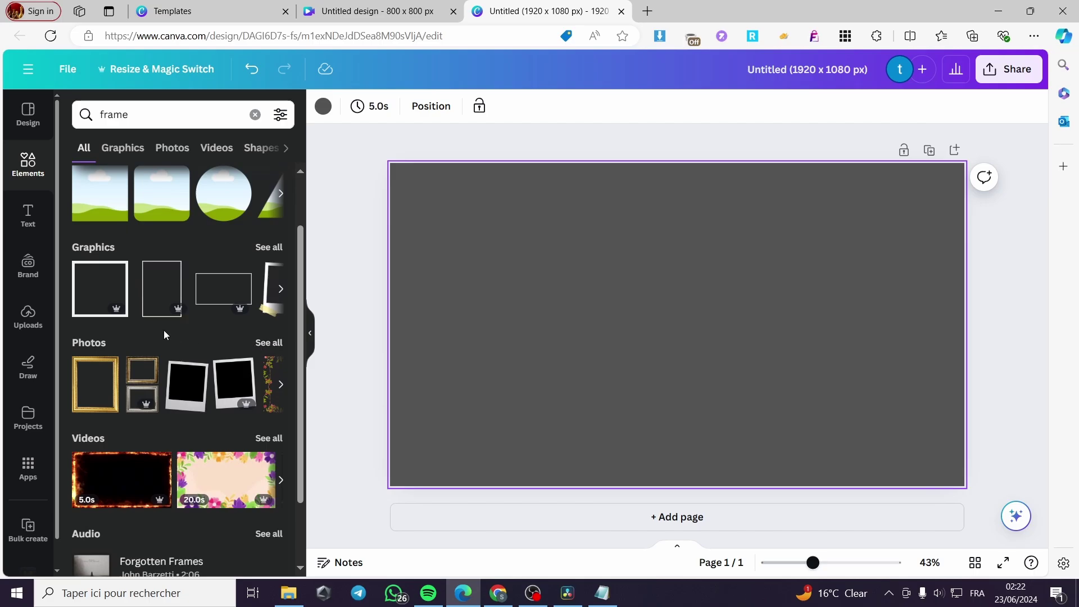
scroll(165, 337, "up", 1)
left_click(270, 221)
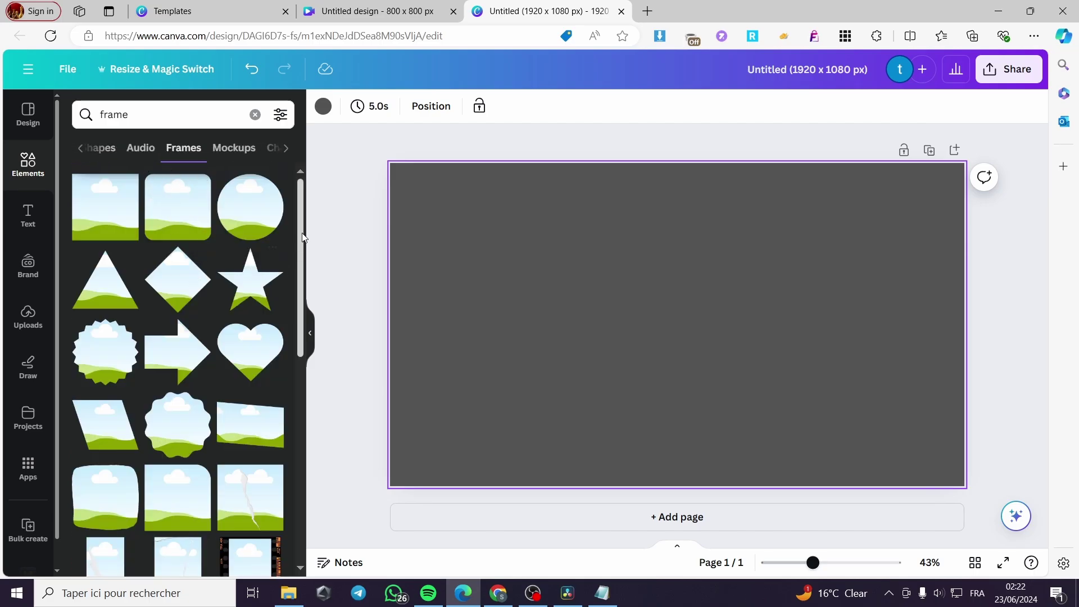
left_click_drag(304, 225, 324, 331)
scroll(265, 373, "down", 5)
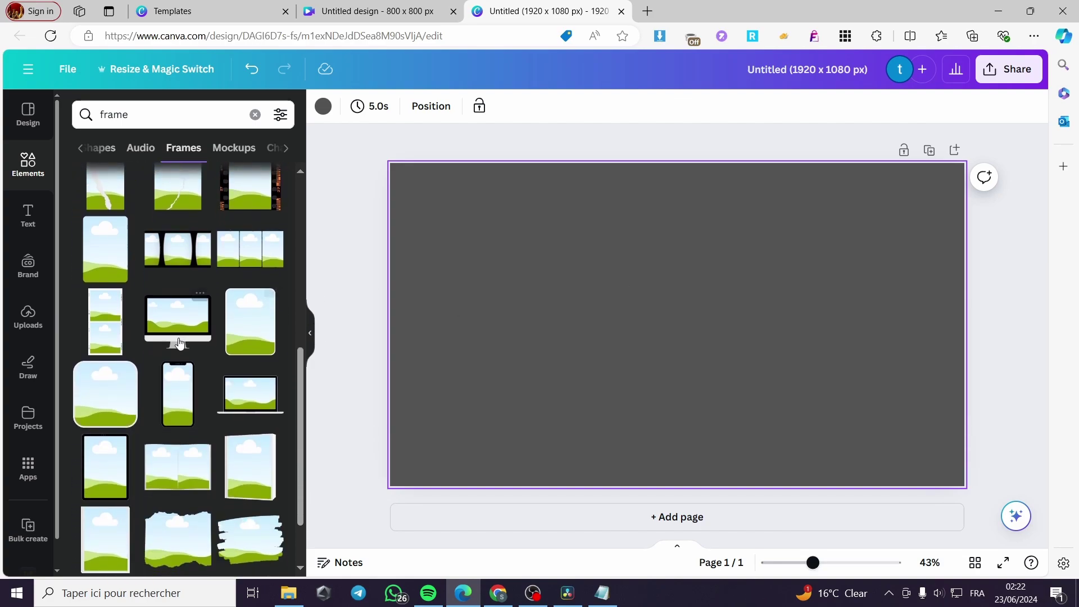
scroll(177, 335, "down", 3)
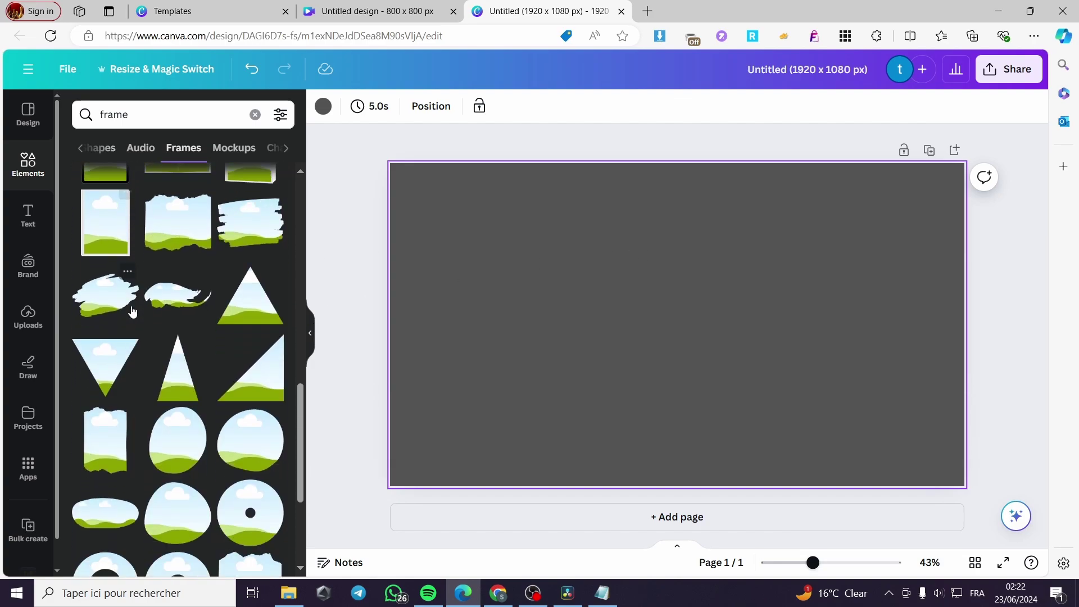
scroll(191, 318, "down", 7)
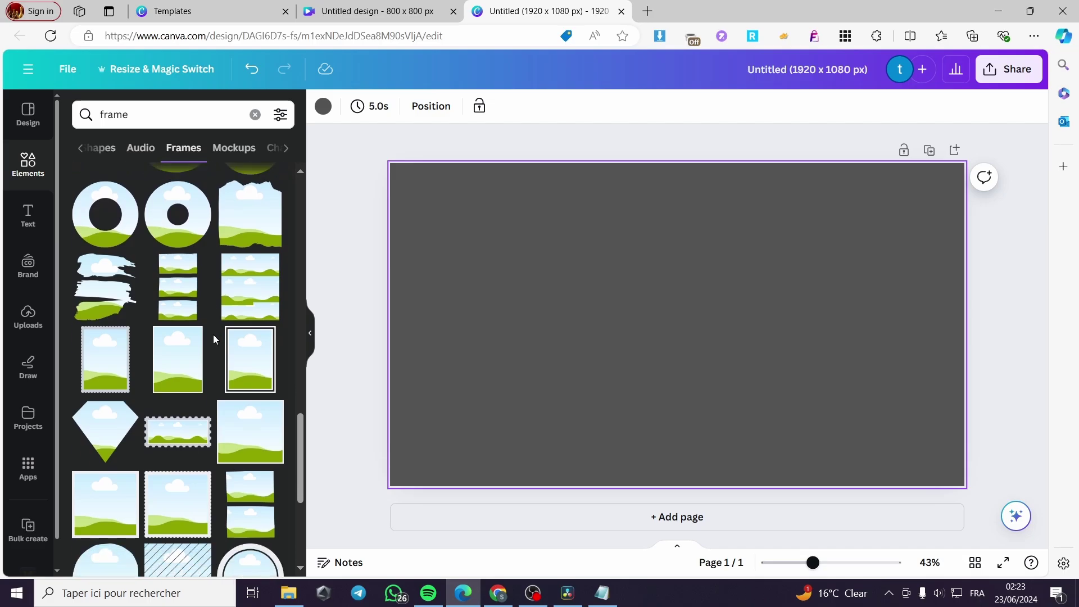
scroll(224, 335, "down", 5)
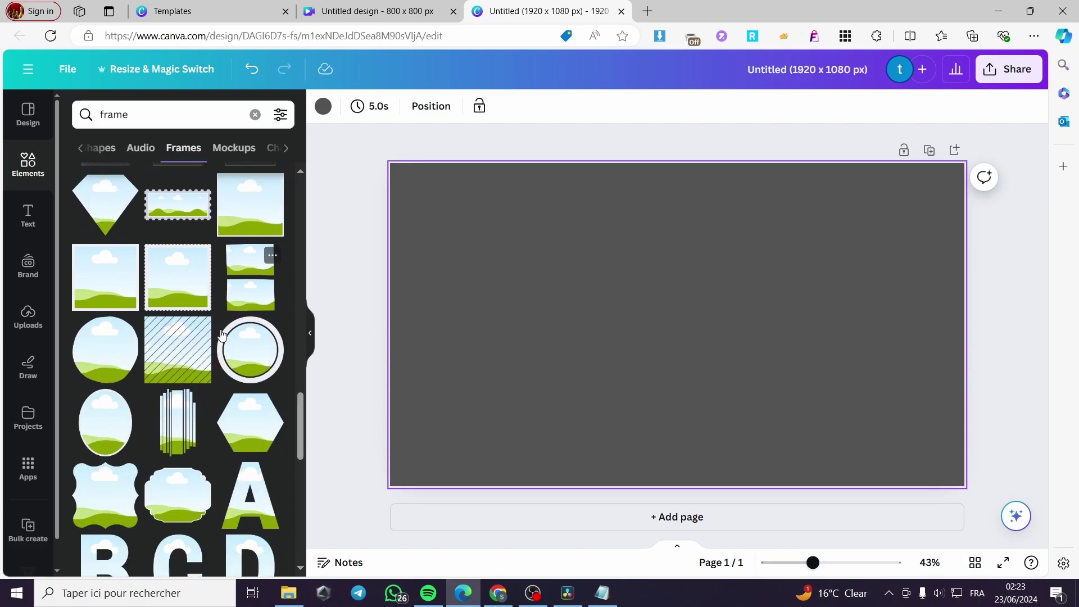
scroll(220, 326, "down", 5)
scroll(214, 323, "down", 5)
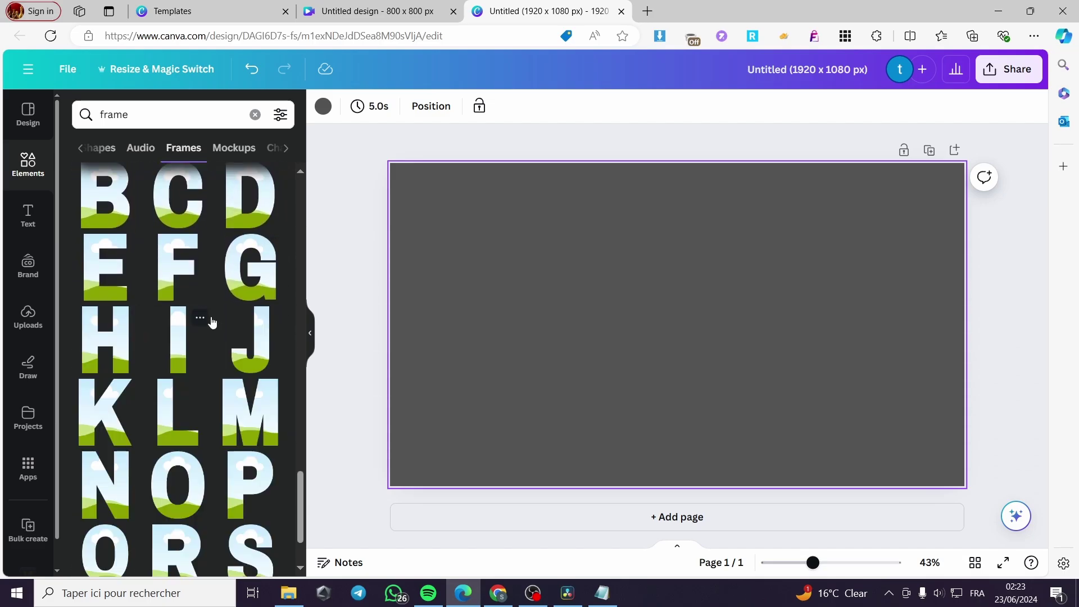
scroll(213, 320, "down", 5)
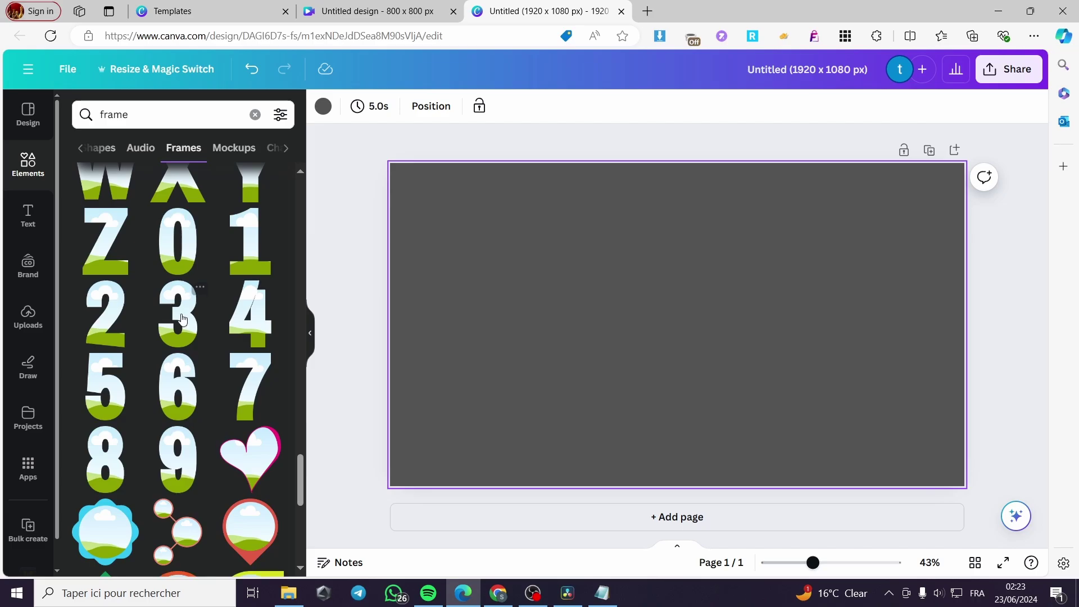
scroll(177, 319, "down", 5)
scroll(216, 323, "down", 3)
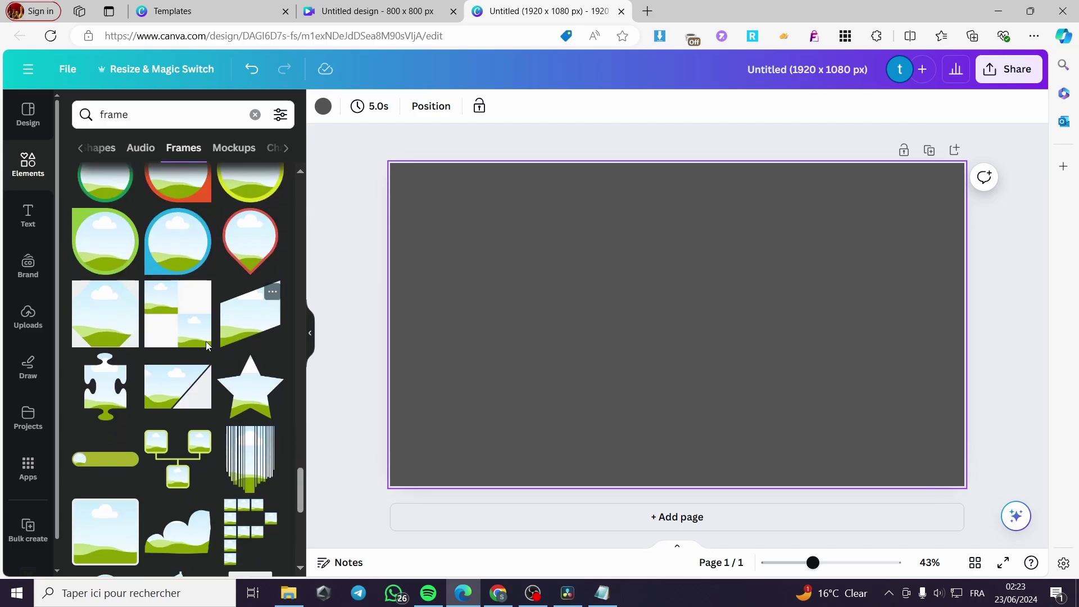
scroll(167, 331, "down", 4)
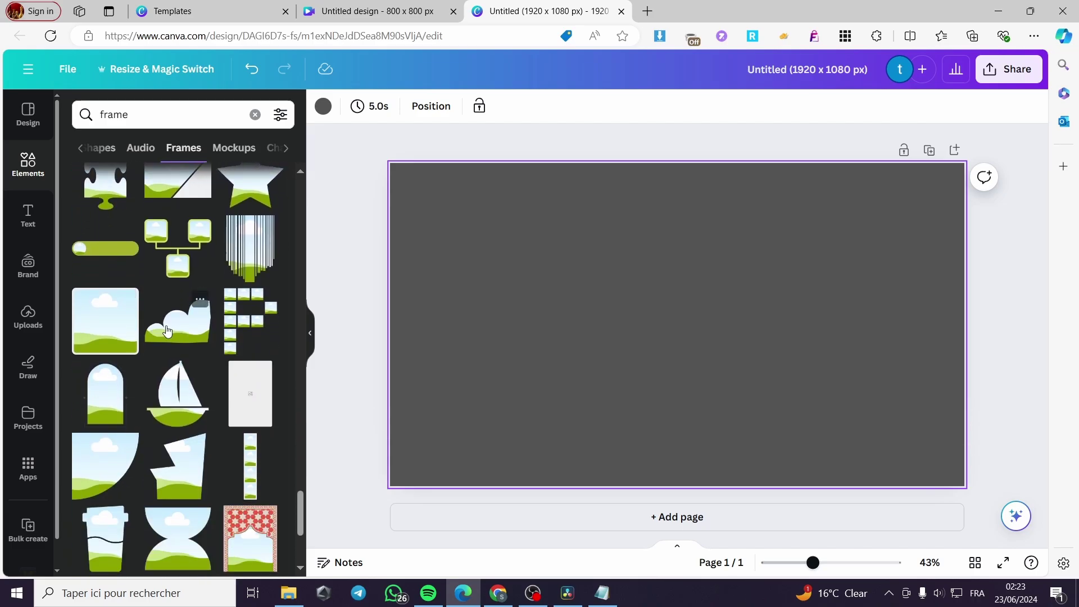
scroll(167, 330, "down", 6)
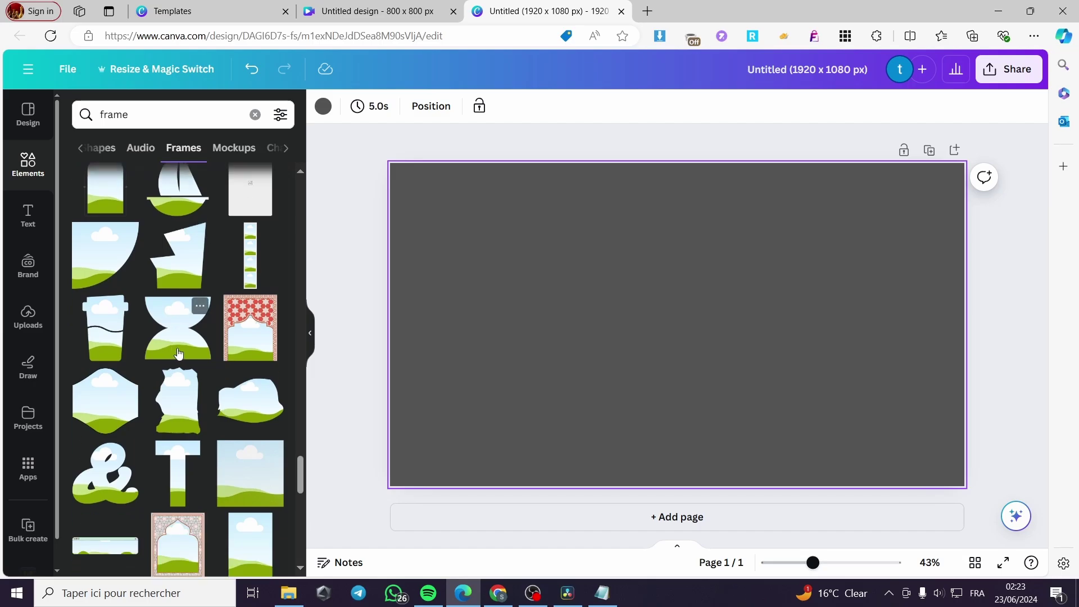
scroll(245, 346, "down", 3)
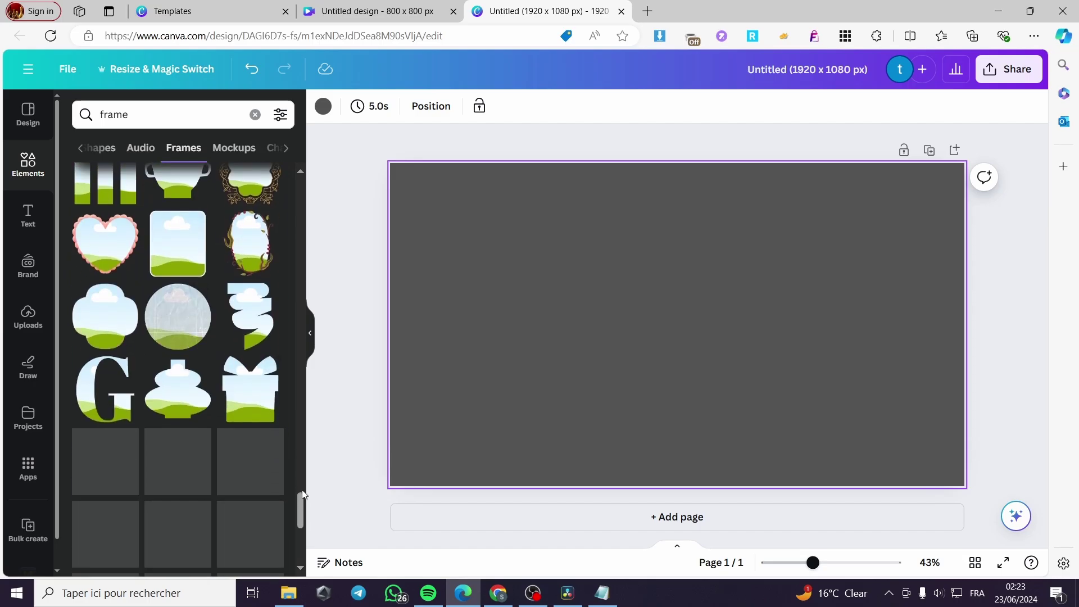
mouse_move(301, 511)
left_mouse_down()
mouse_move(290, 194)
mouse_move(304, 250)
left_mouse_up()
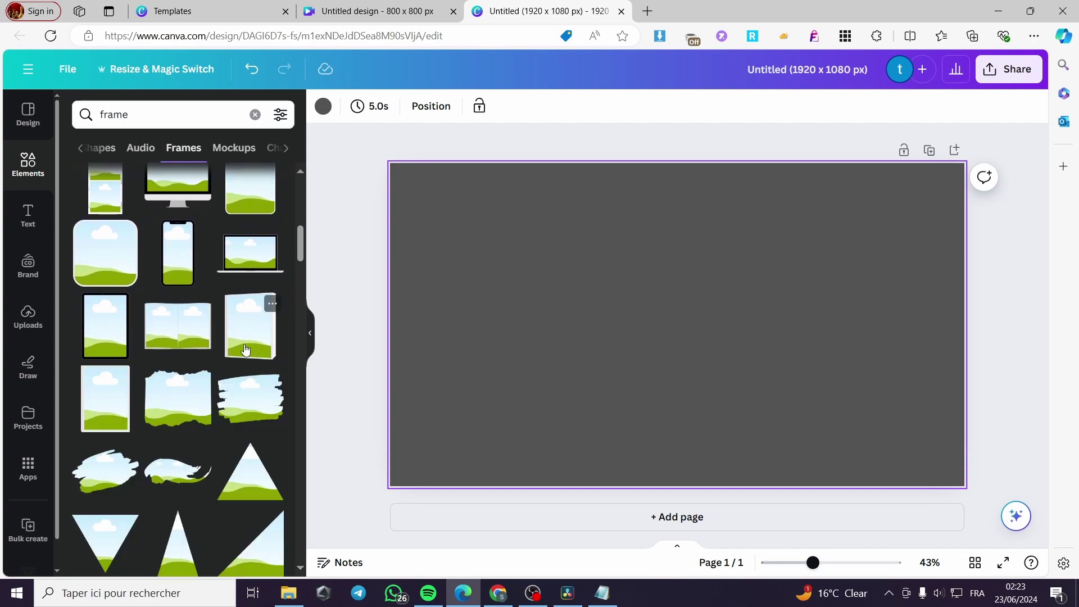
Place a portrait frame at the page's upper left, enlarged to about 507 × 761
left_click(119, 393)
left_click_drag(630, 338, 499, 292)
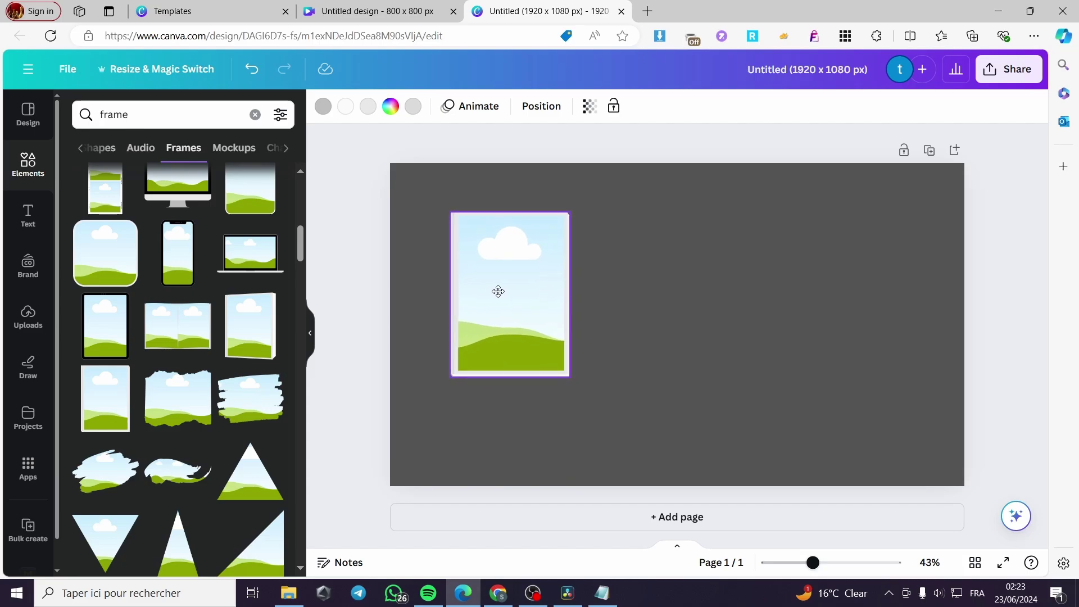
left_click_drag(570, 380, 621, 398)
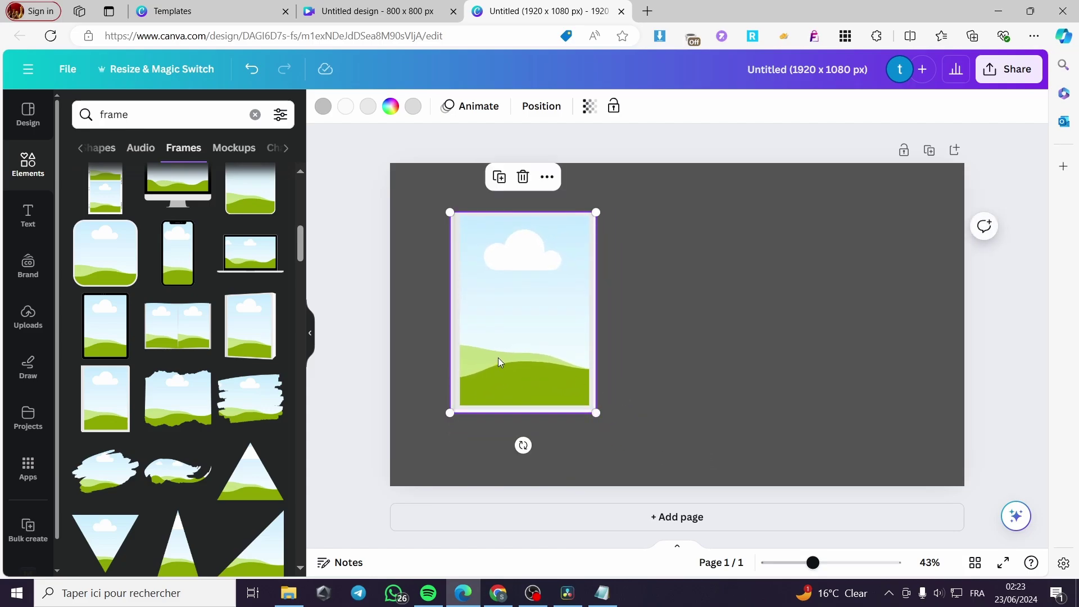
key("Delete")
scroll(201, 341, "up", 5)
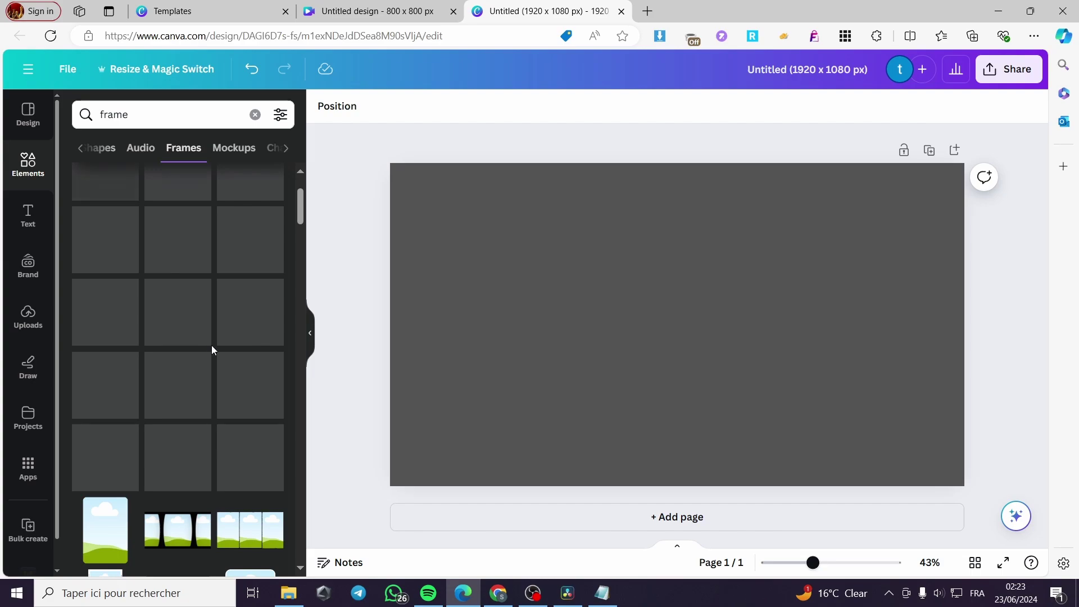
left_click(116, 536)
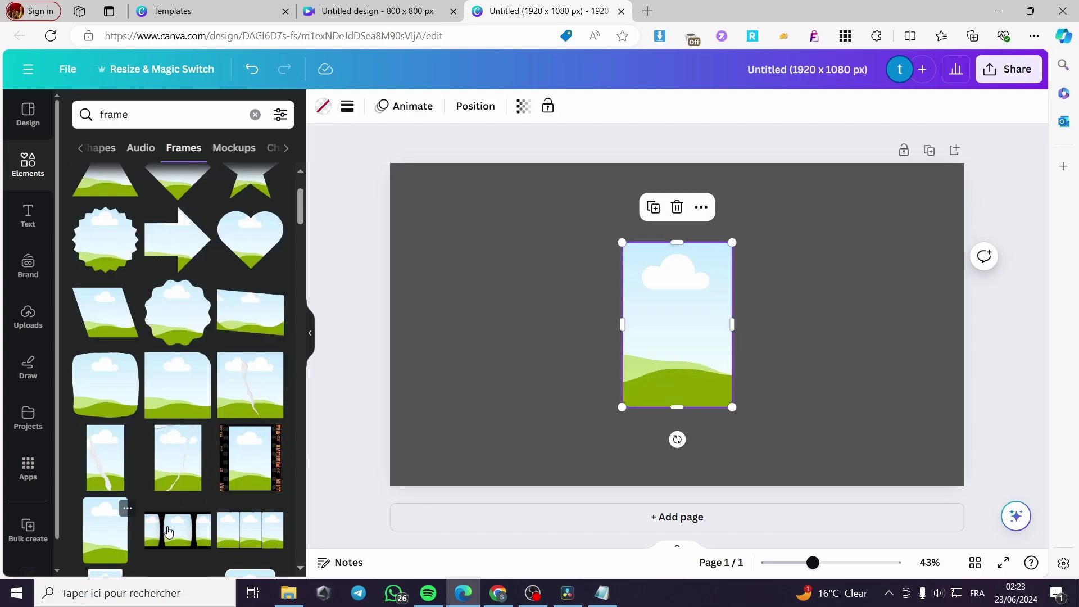
left_click_drag(669, 363, 493, 323)
left_click_drag(552, 368, 628, 401)
left_click_drag(545, 369, 553, 372)
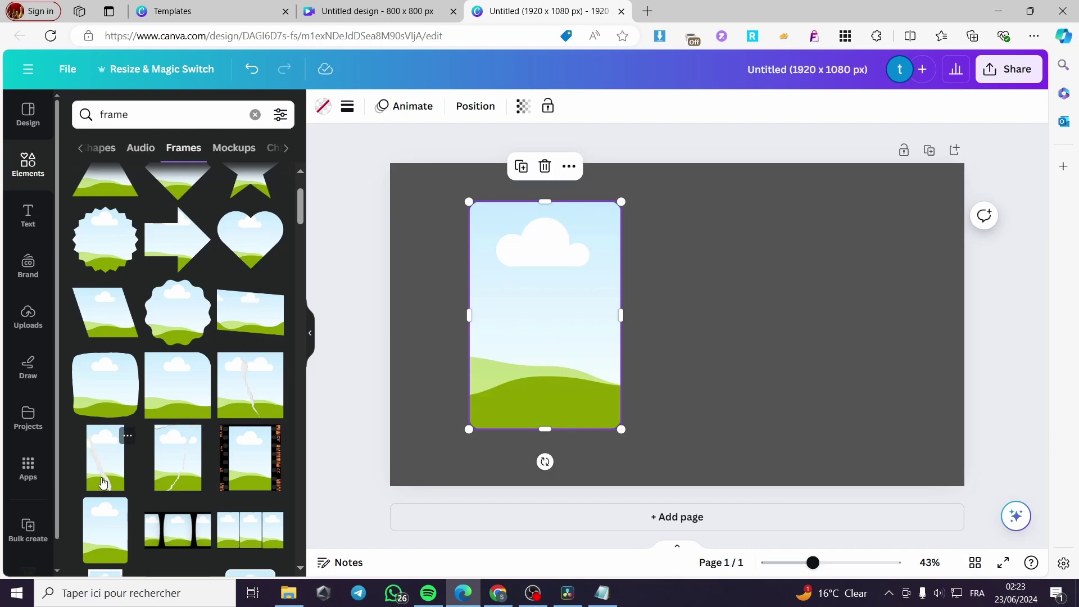
Add a second portrait frame to the right, matching the first's top and height
left_click(128, 530)
left_click_drag(714, 354, 723, 309)
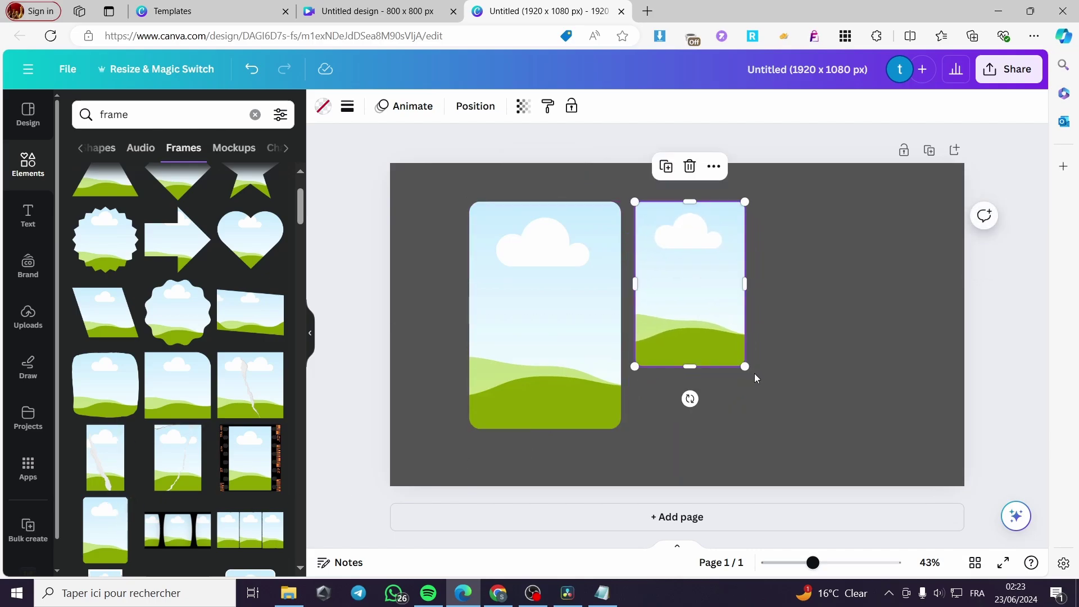
left_click_drag(748, 365, 848, 358)
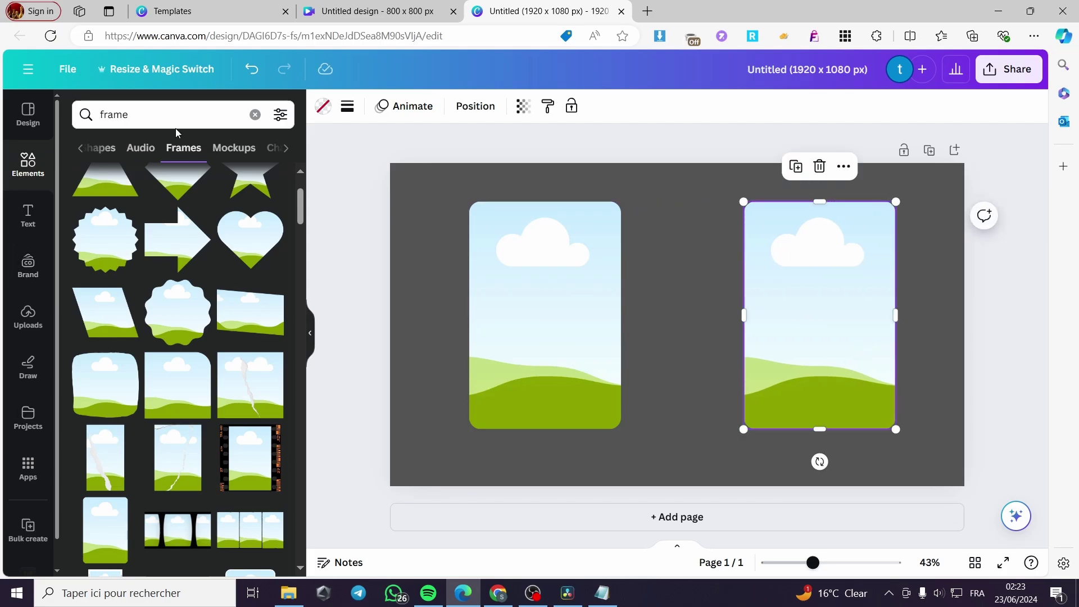
Search Elements for 'divider' and show all divider graphics
left_click(181, 118)
key("BackSpace")
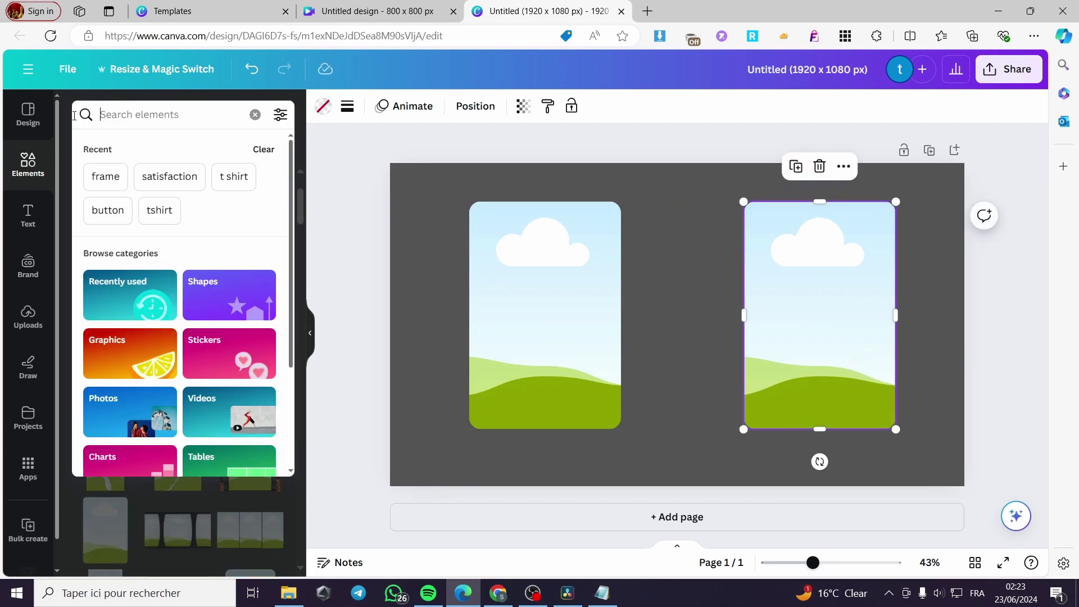
type("divider")
key("Return")
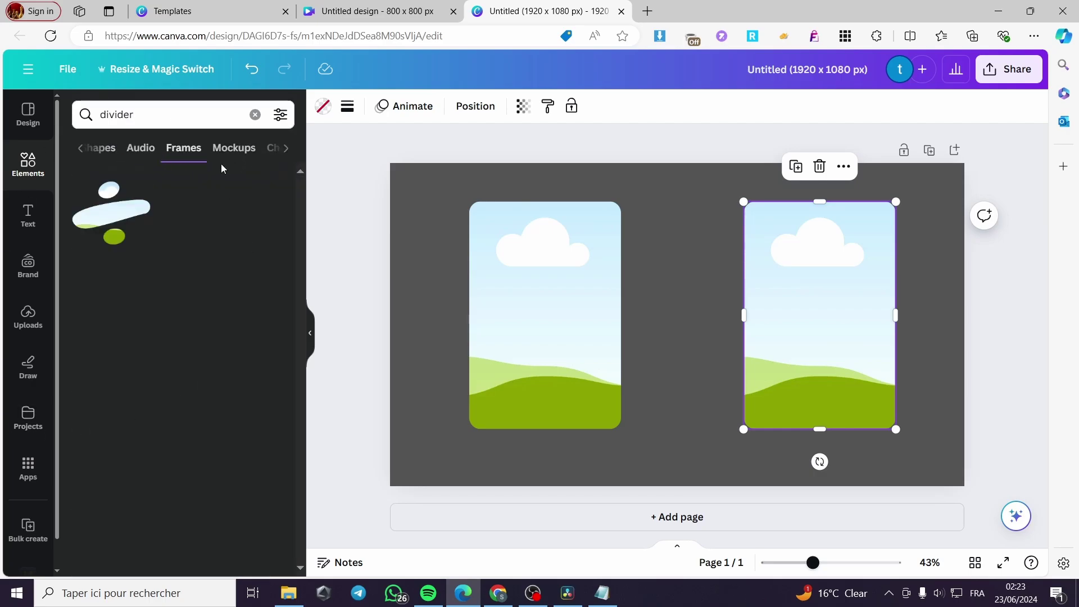
left_click(77, 148)
left_click(170, 158)
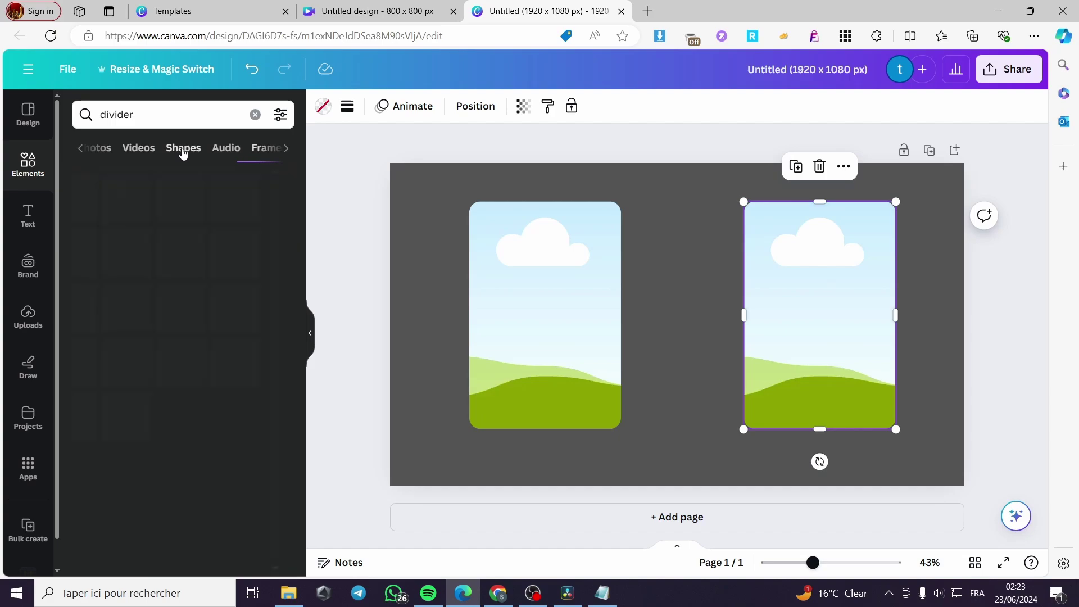
left_click(79, 149)
left_click(82, 148)
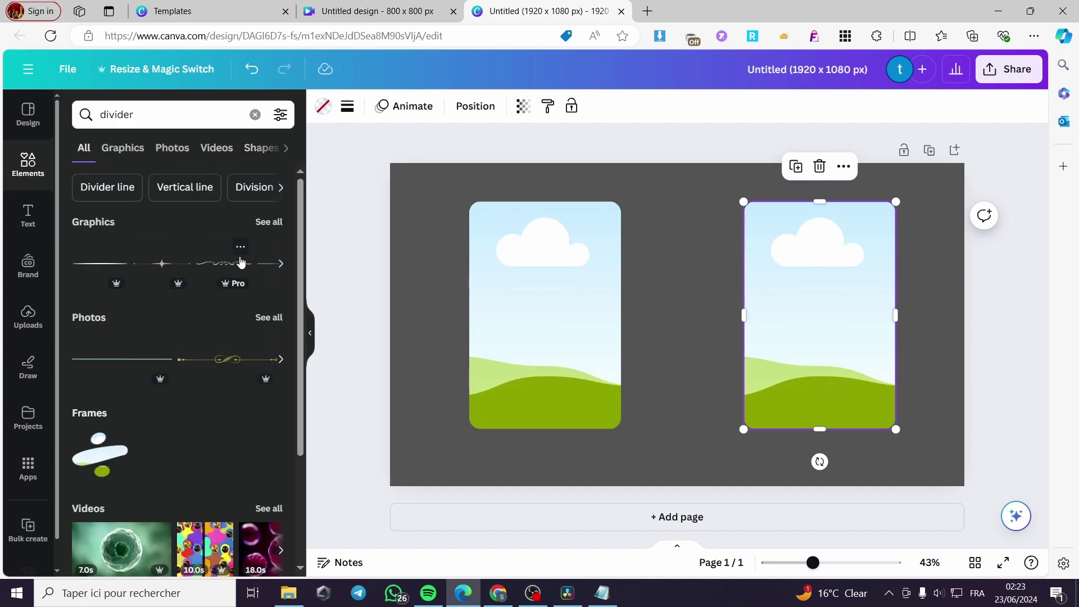
left_click(281, 224)
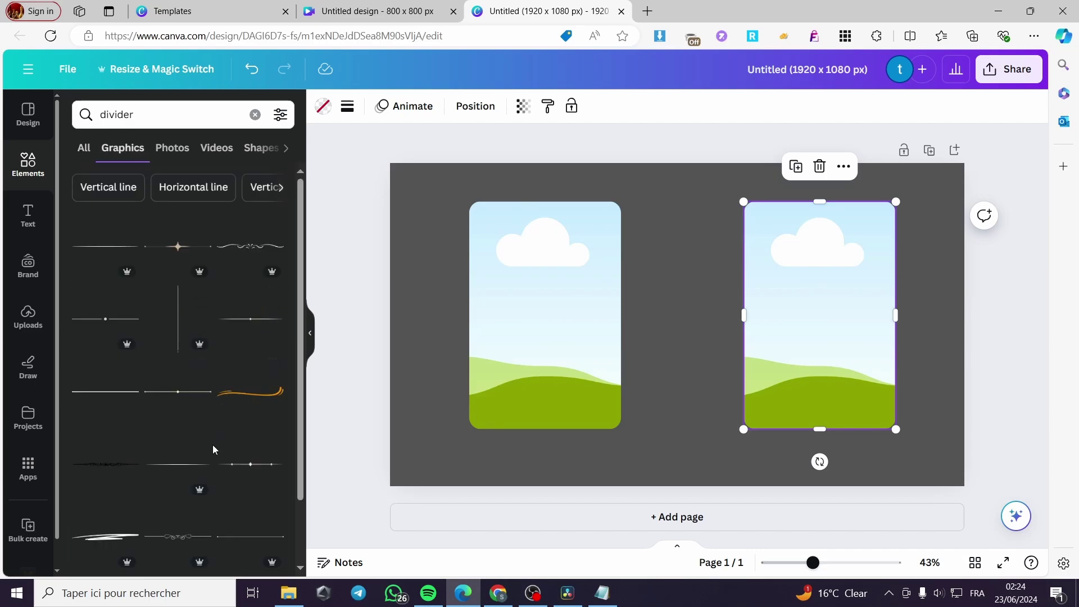
scroll(214, 433, "down", 5)
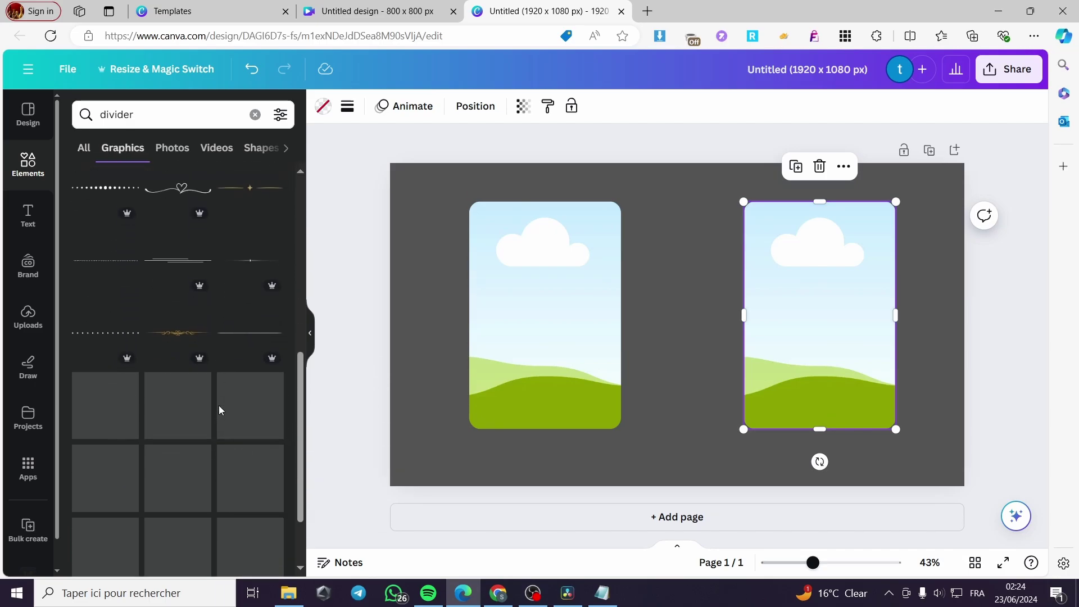
scroll(255, 336, "up", 4)
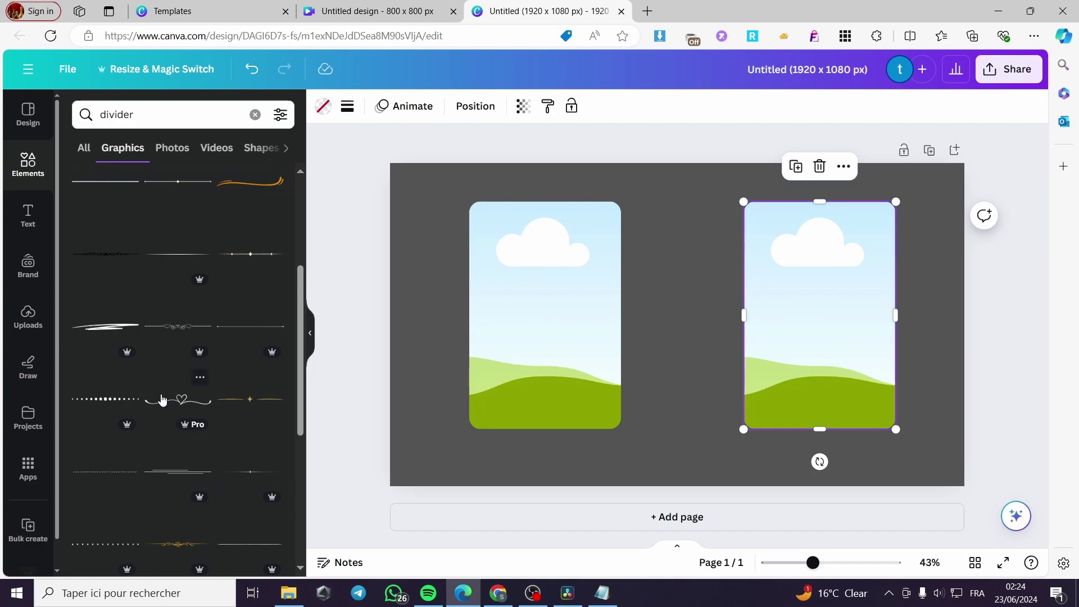
scroll(120, 331, "up", 3)
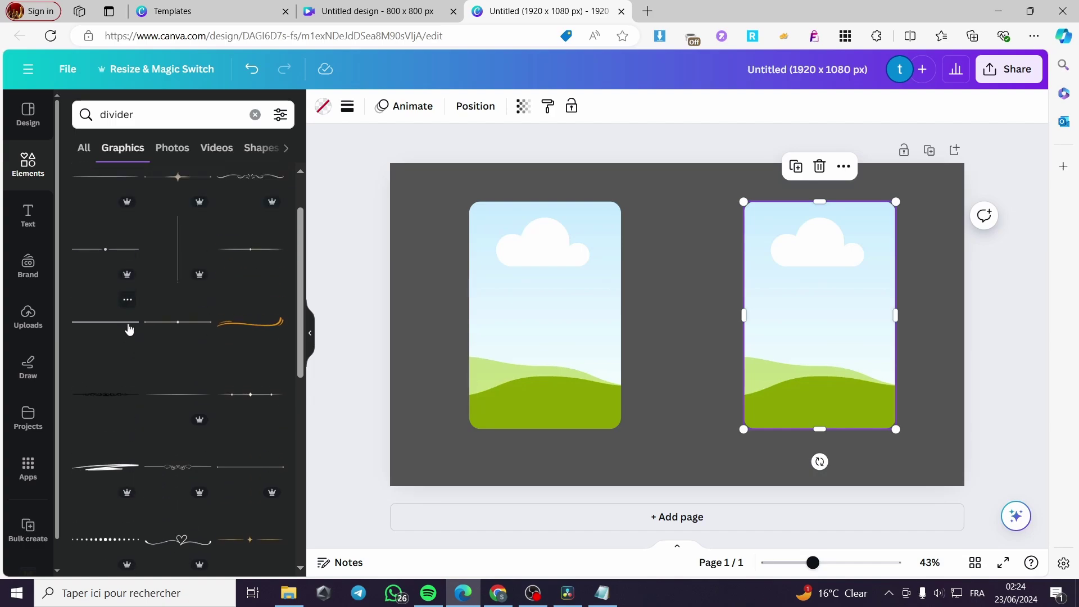
Add a plain line, turn it vertical, and centre it between the two frames
left_click(124, 323)
left_click_drag(665, 363, 760, 341)
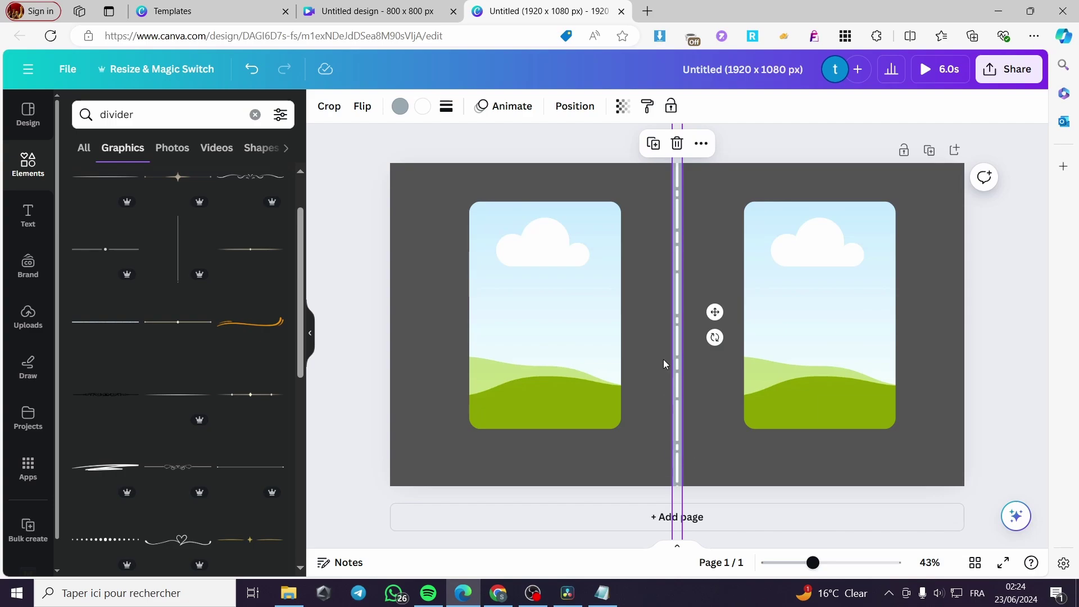
left_click_drag(678, 251, 684, 395)
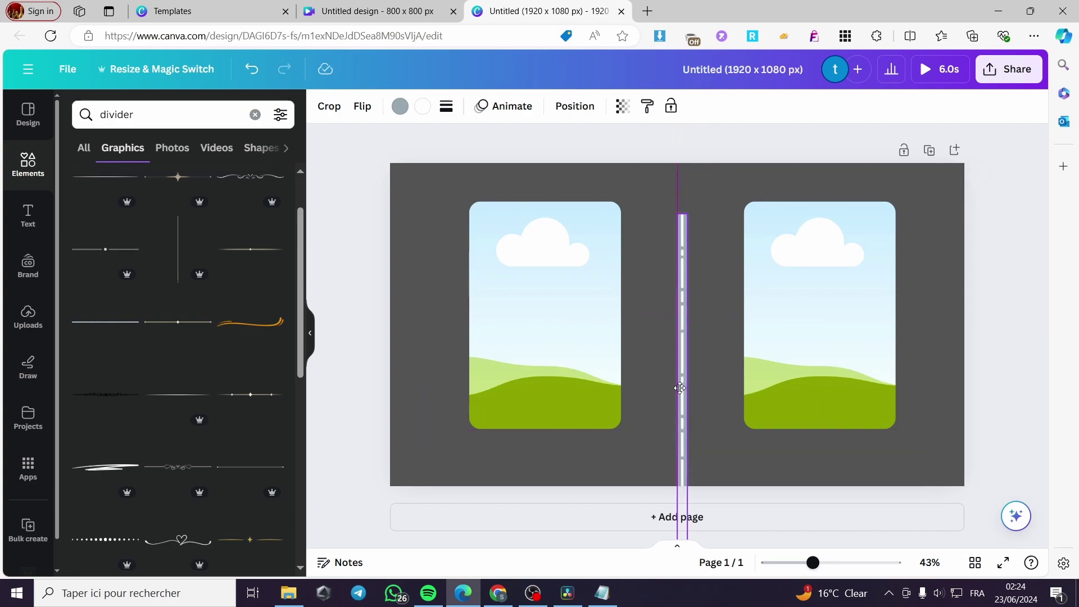
mouse_move(677, 215)
left_mouse_down()
mouse_move(682, 436)
mouse_move(693, 300)
mouse_move(678, 185)
mouse_move(678, 200)
left_mouse_up()
left_click(984, 339)
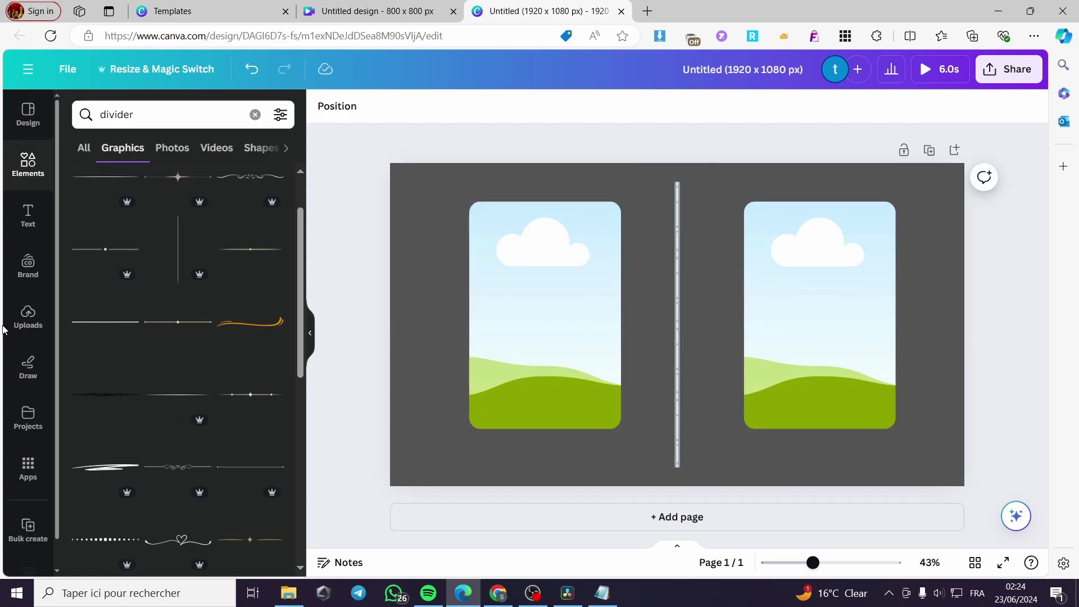
Upload the 'Get yours NOW' video from Téléchargements into Uploads > Videos
left_click(28, 308)
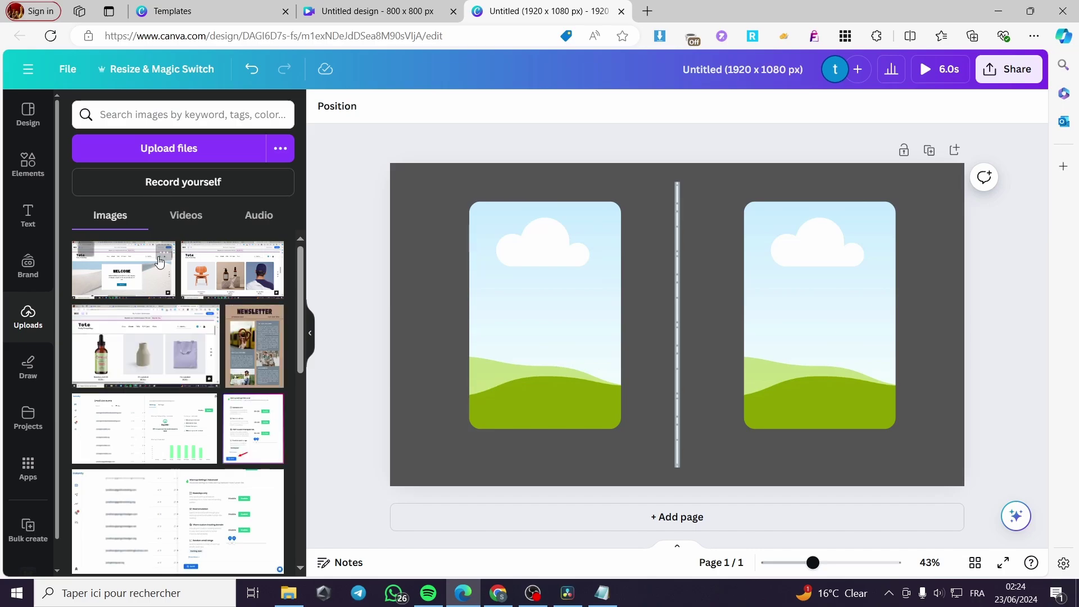
left_click(186, 216)
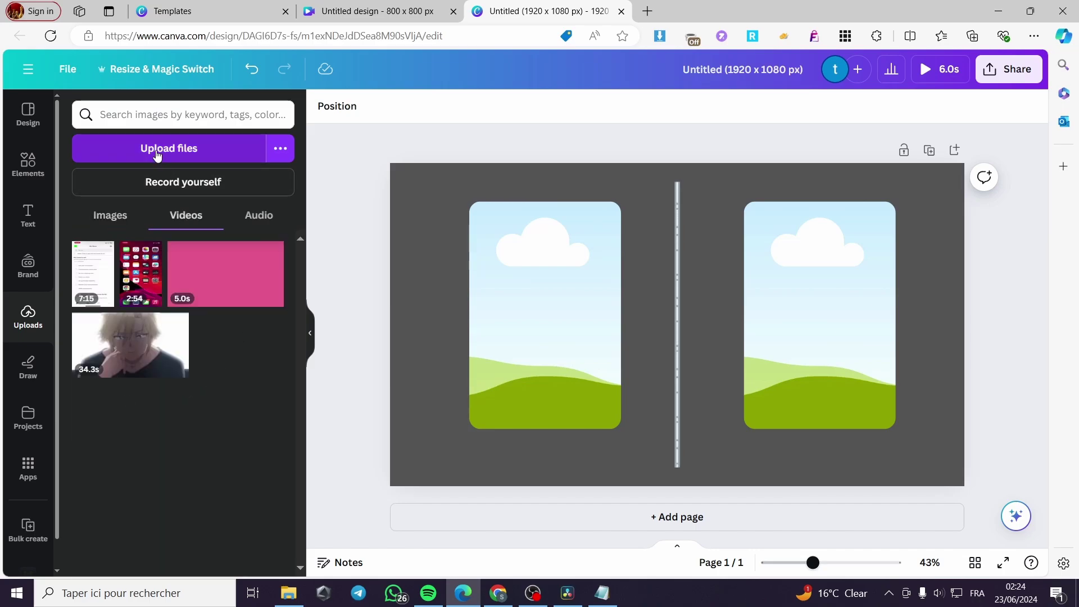
left_click(178, 149)
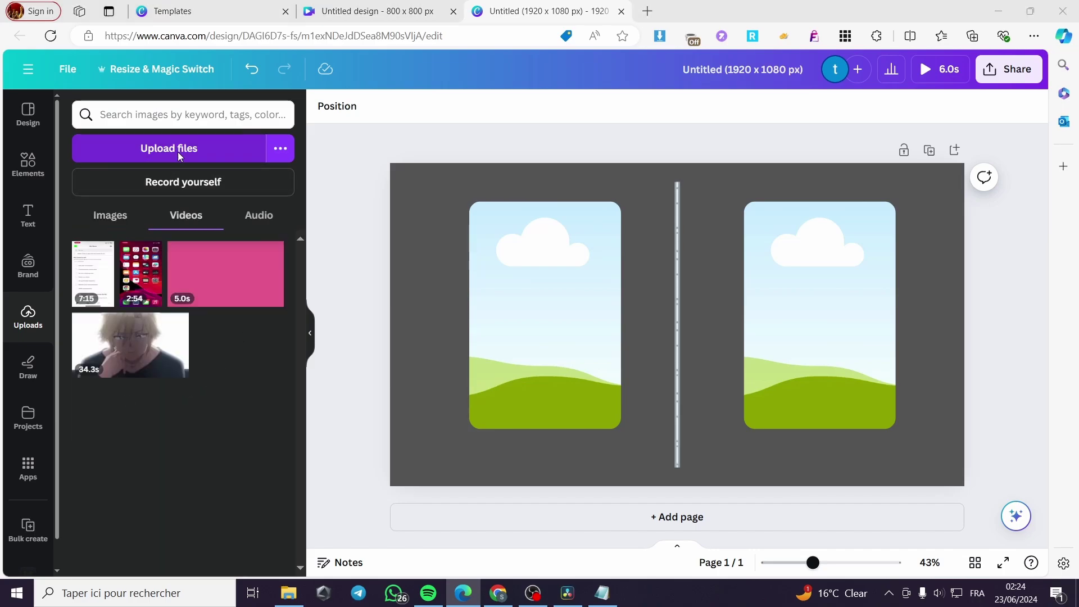
scroll(631, 330, "down", 10)
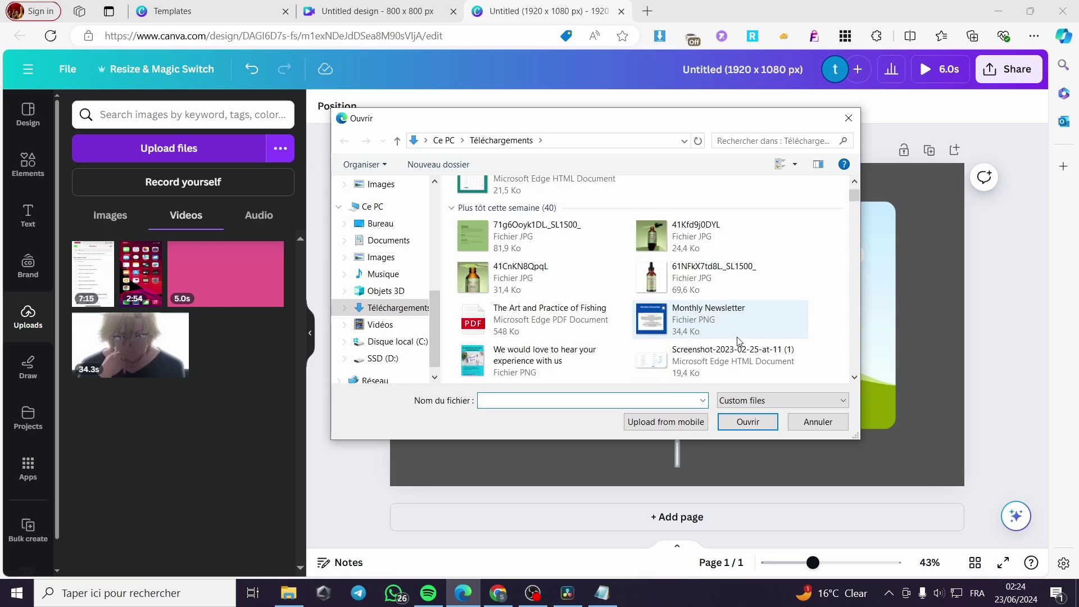
scroll(527, 337, "down", 10)
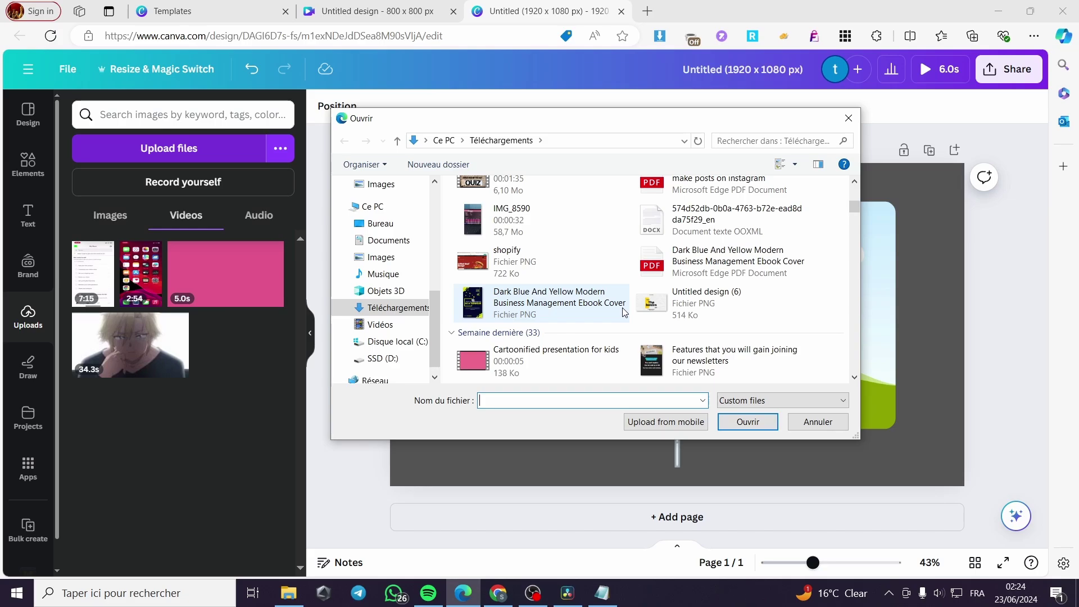
scroll(620, 313, "up", 2)
scroll(613, 313, "down", 4)
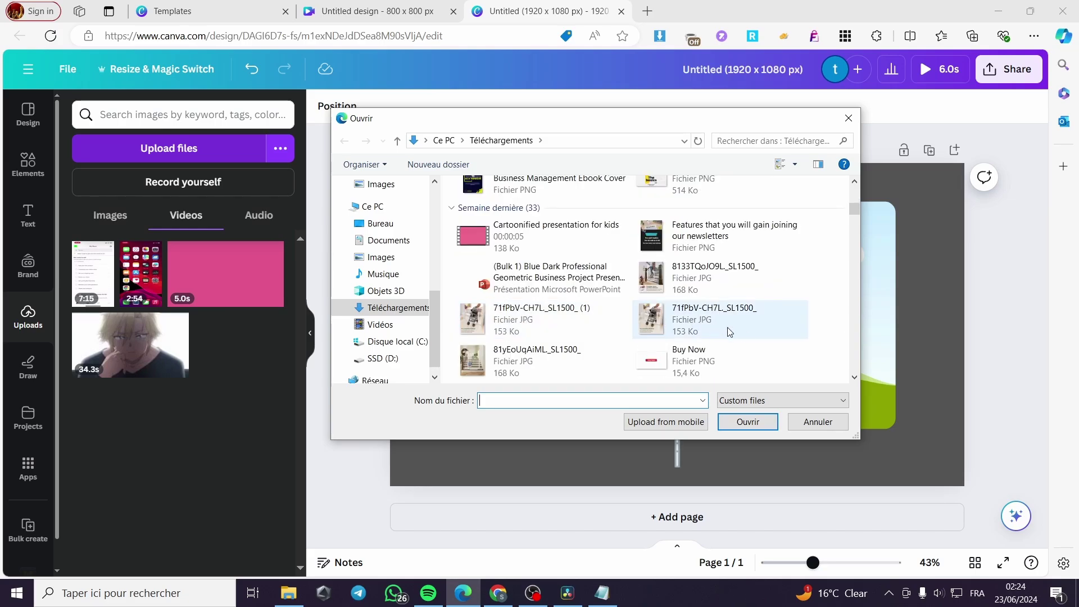
scroll(742, 335, "down", 5)
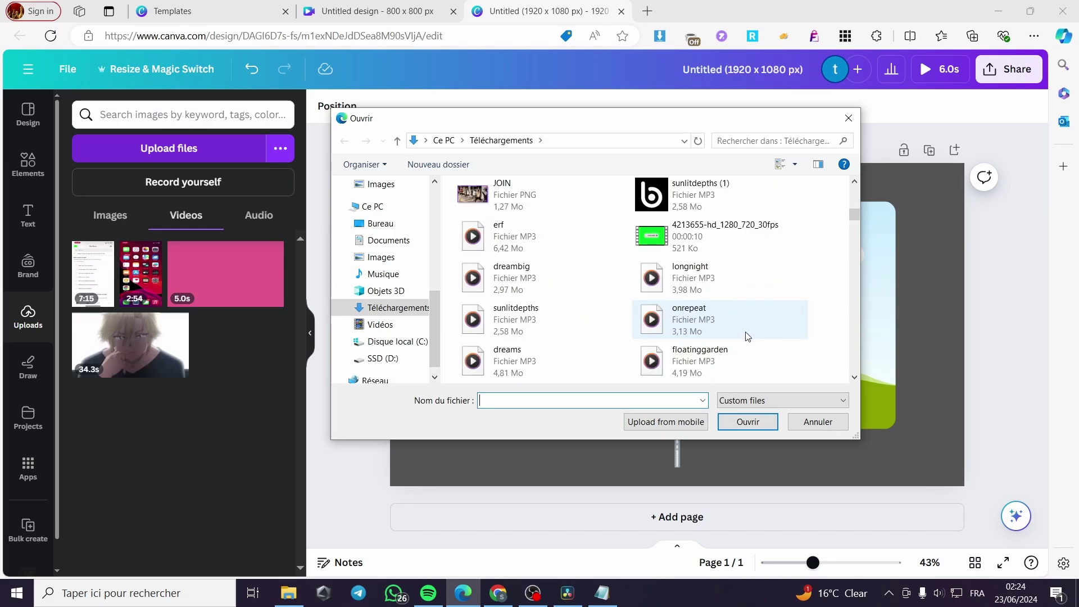
scroll(703, 310, "down", 3)
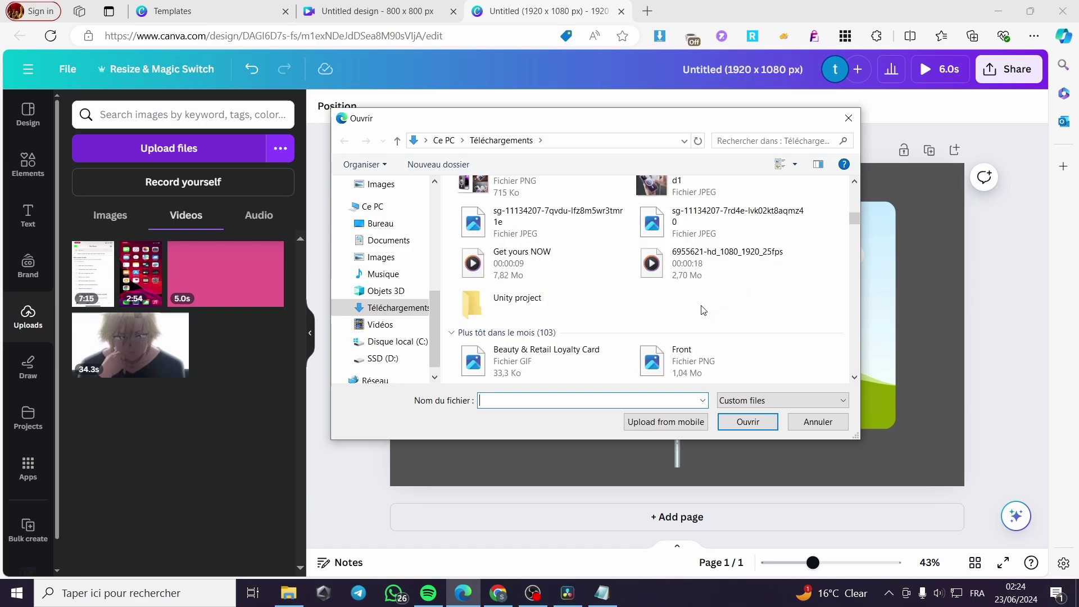
double_click(522, 260)
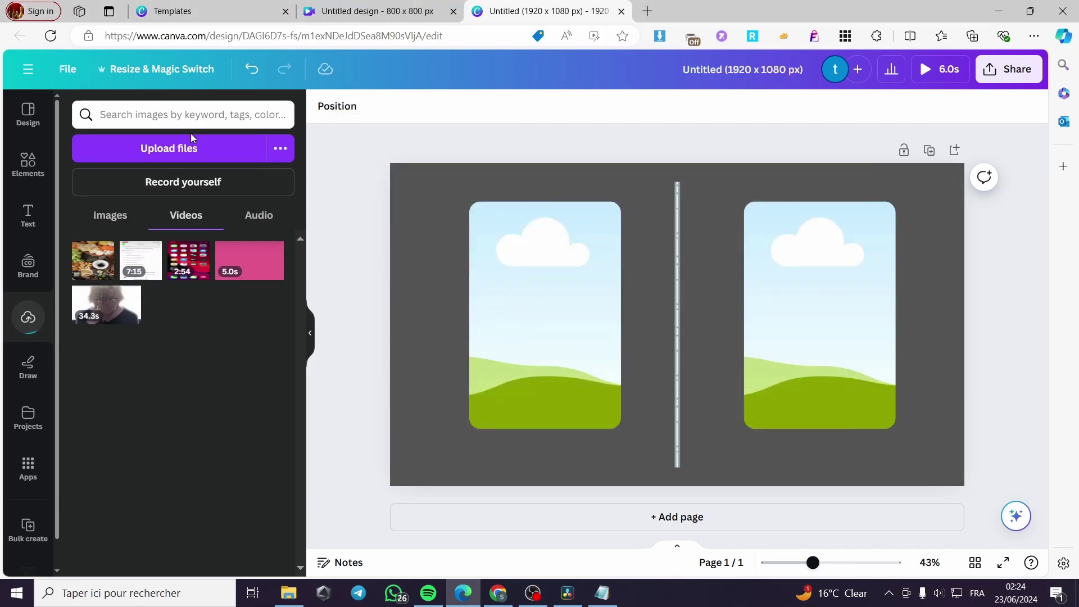
Upload the 6955621-hd_1080_1920_25fps video as well
left_click(191, 159)
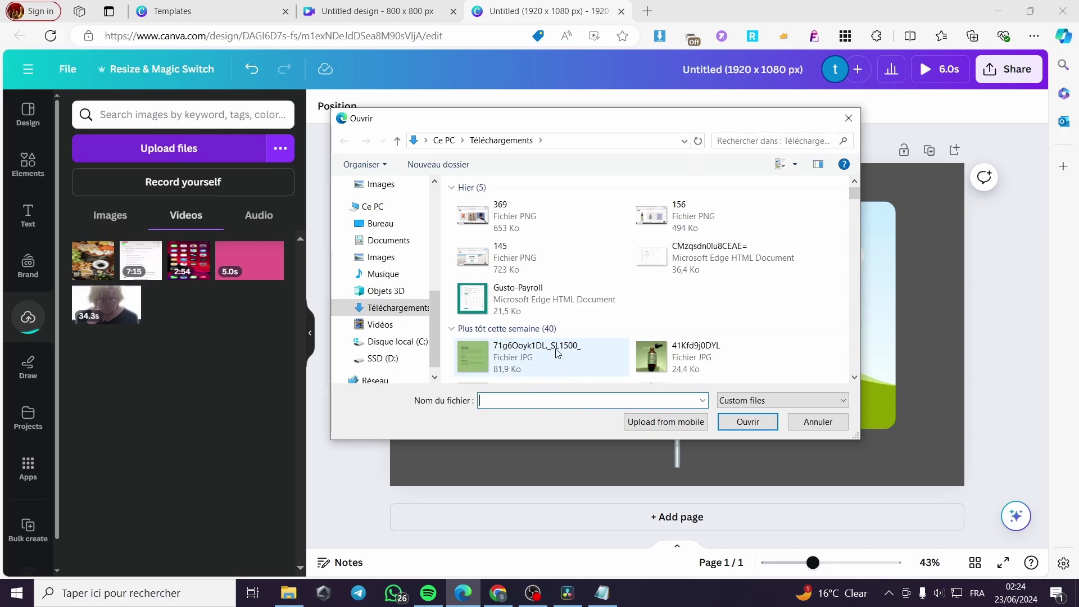
scroll(562, 315, "down", 10)
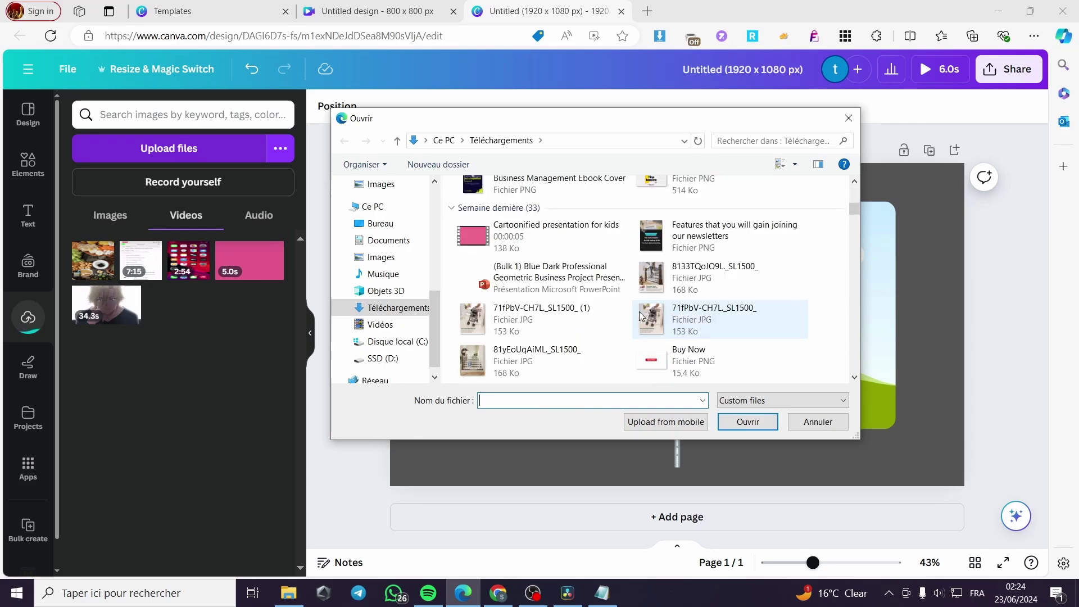
scroll(640, 316, "down", 10)
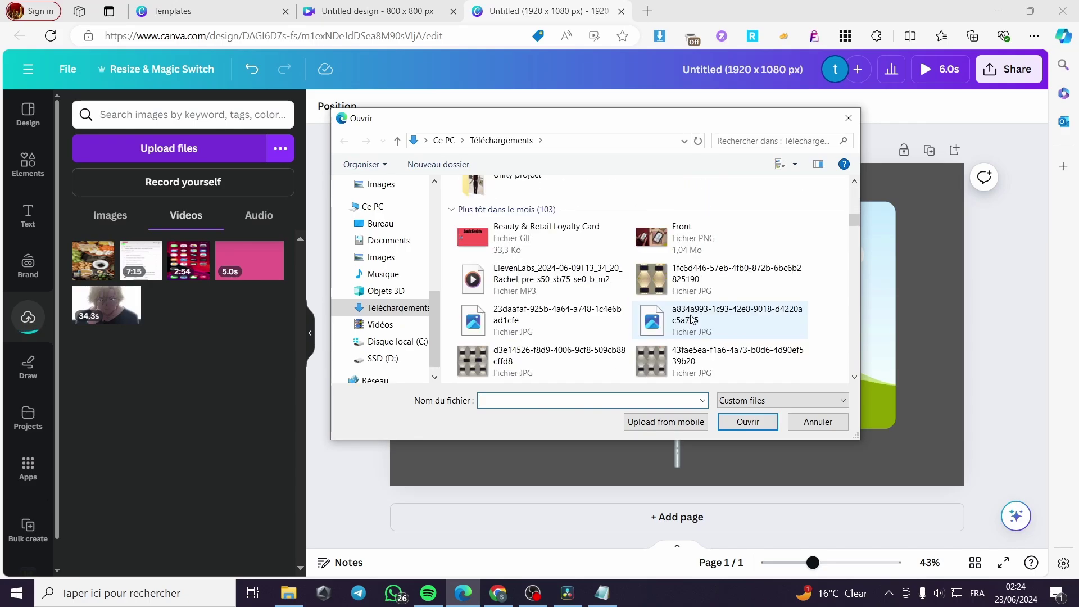
scroll(738, 332, "up", 3)
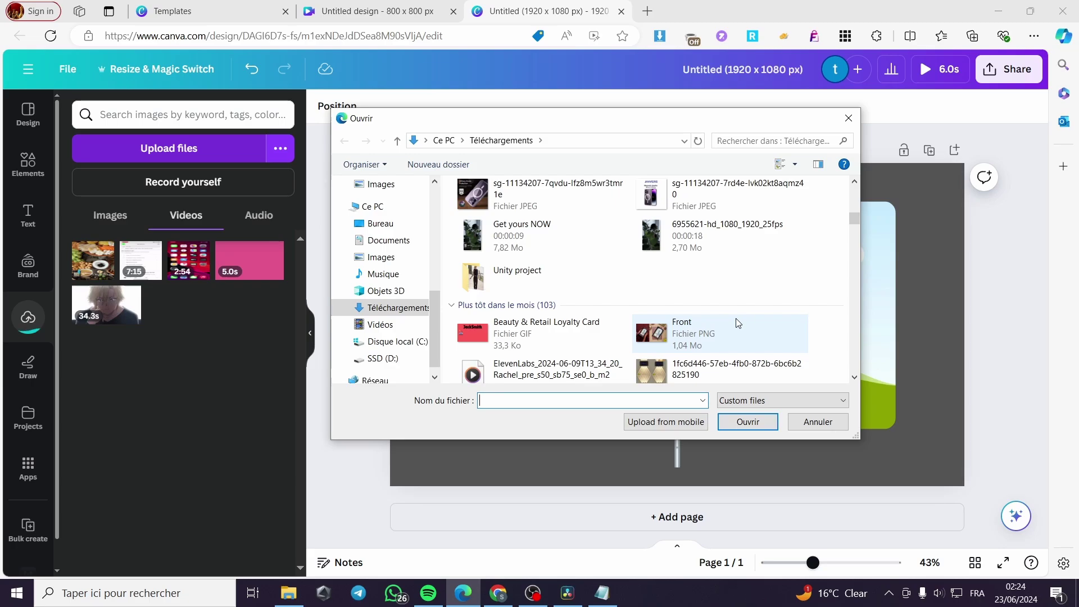
scroll(719, 337, "up", 3)
double_click(706, 361)
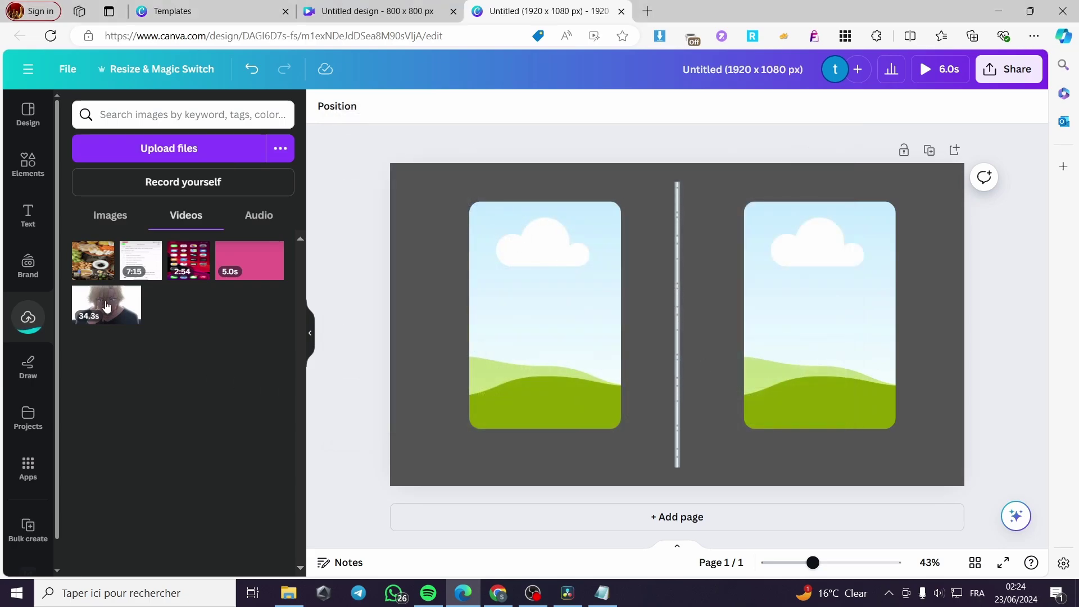
Put the woman-among-plants video into the left frame and clear the 'divider' element search
left_click(84, 250)
left_click(93, 282)
left_click(86, 256)
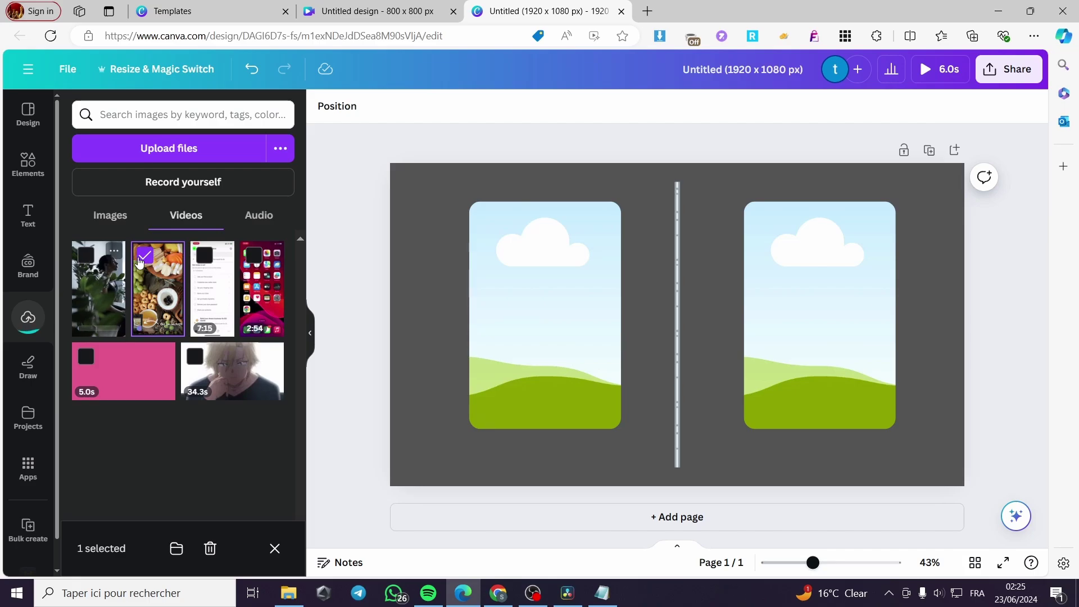
left_click(144, 256)
left_click_drag(248, 307, 582, 346)
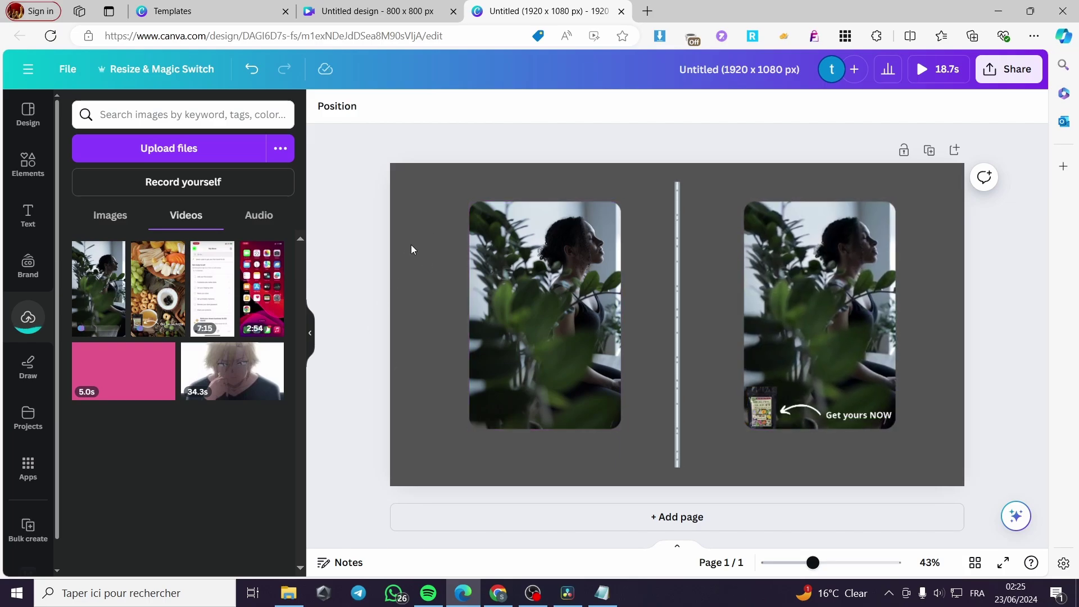
left_click(28, 163)
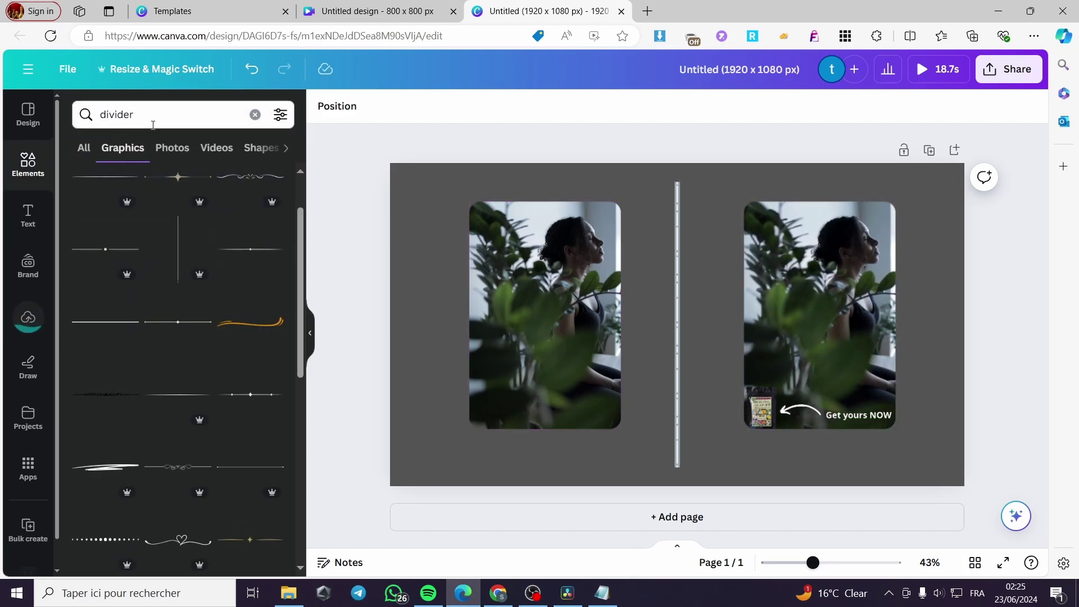
left_click(254, 114)
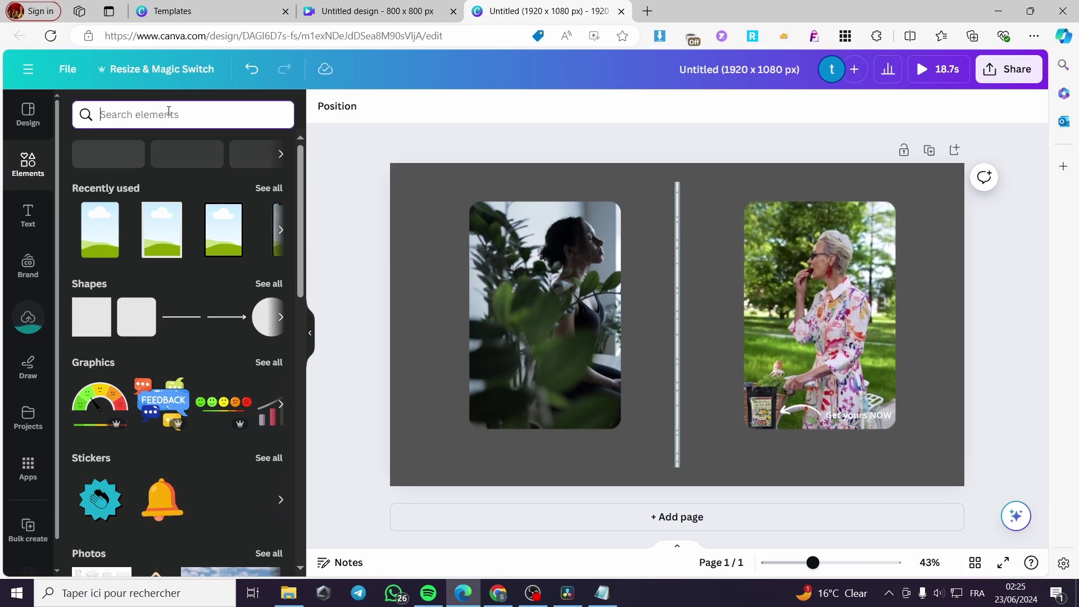
Add the grunge texture from a 'vintage' search and stretch it across the whole page
type("vinta")
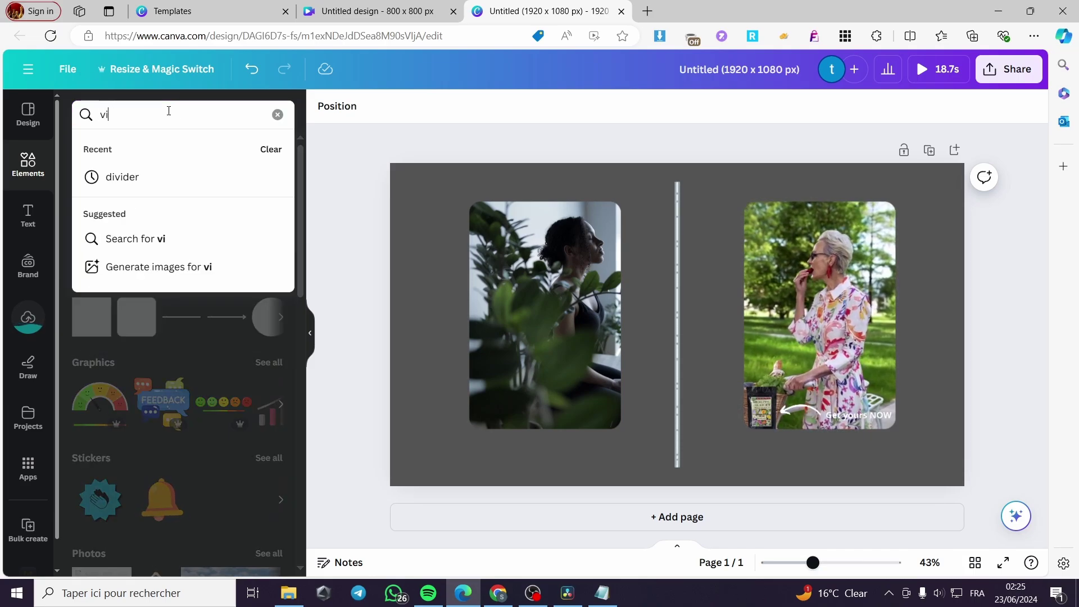
key("Return")
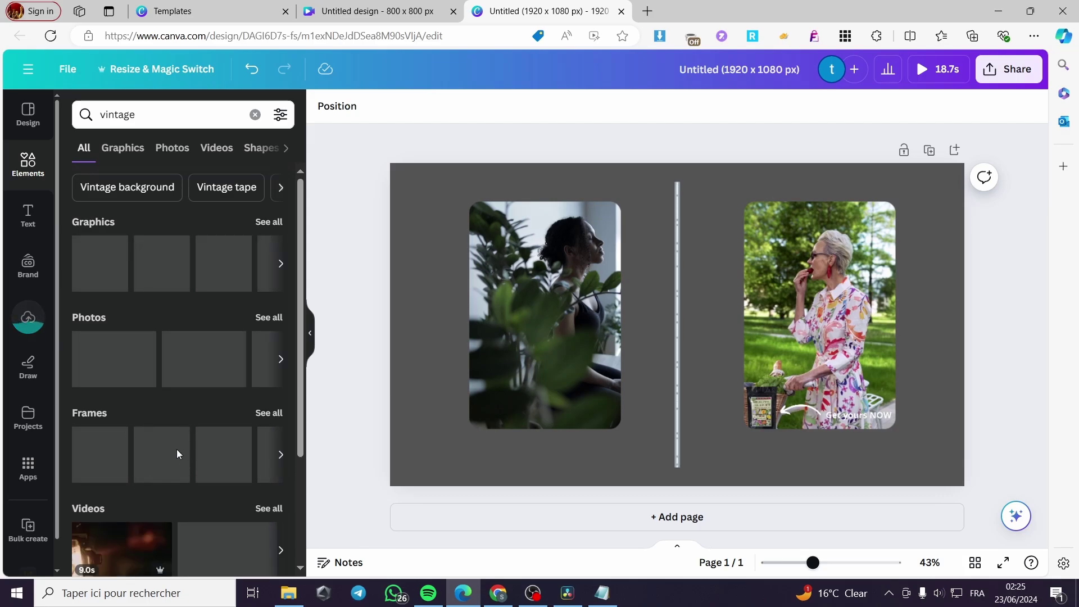
scroll(177, 454, "down", 3)
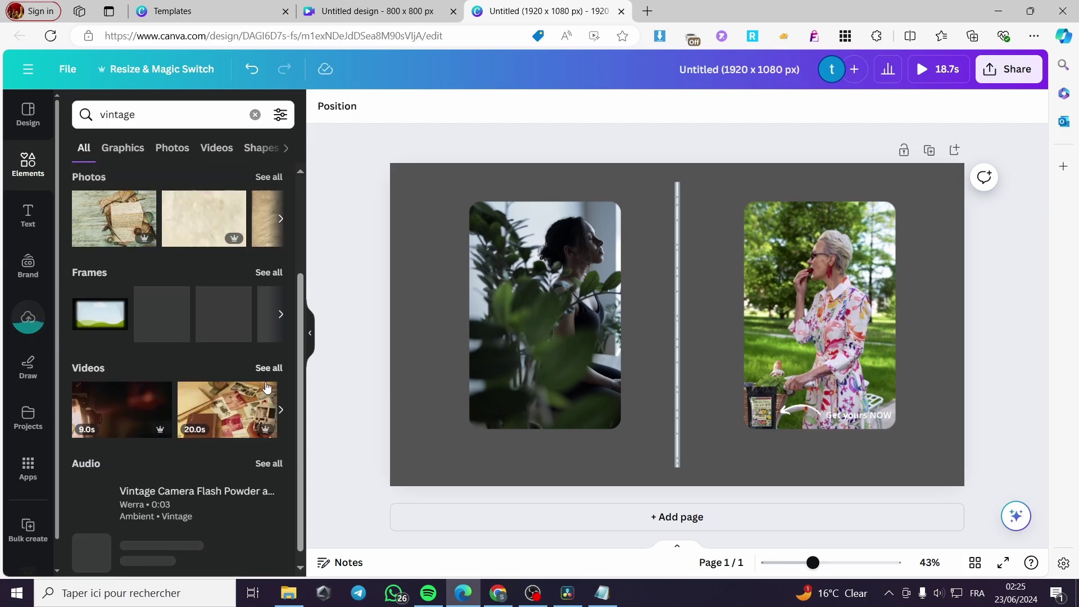
scroll(213, 432, "up", 3)
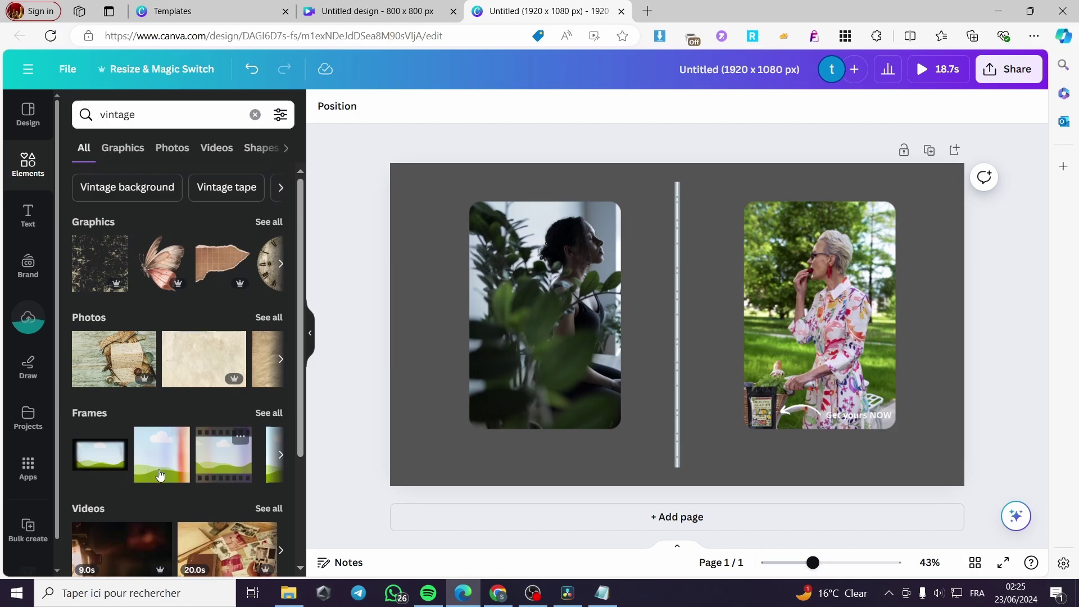
left_click(279, 461)
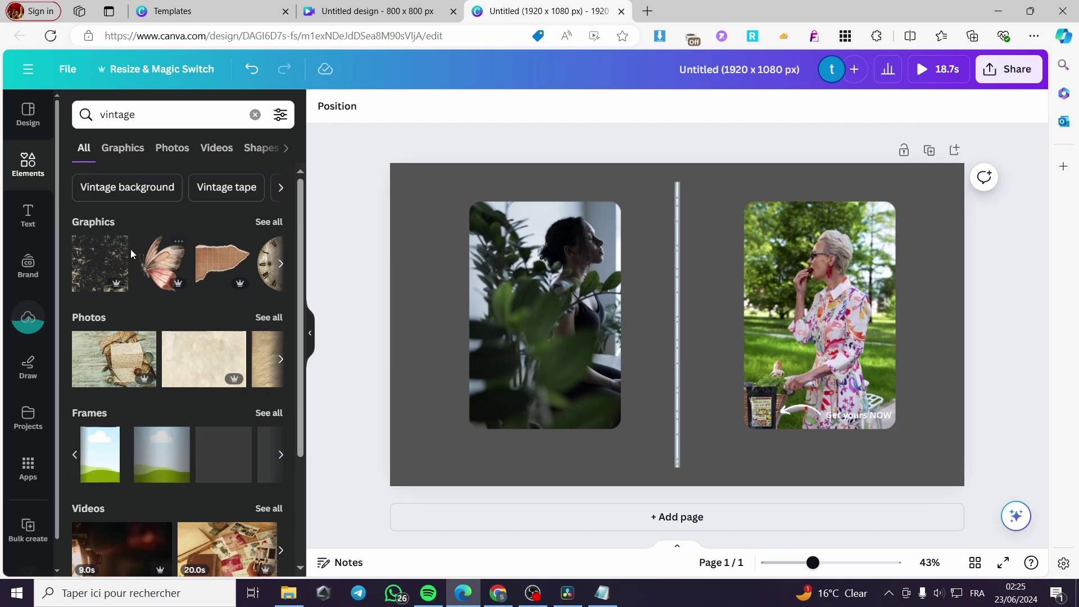
left_click_drag(110, 274, 521, 343)
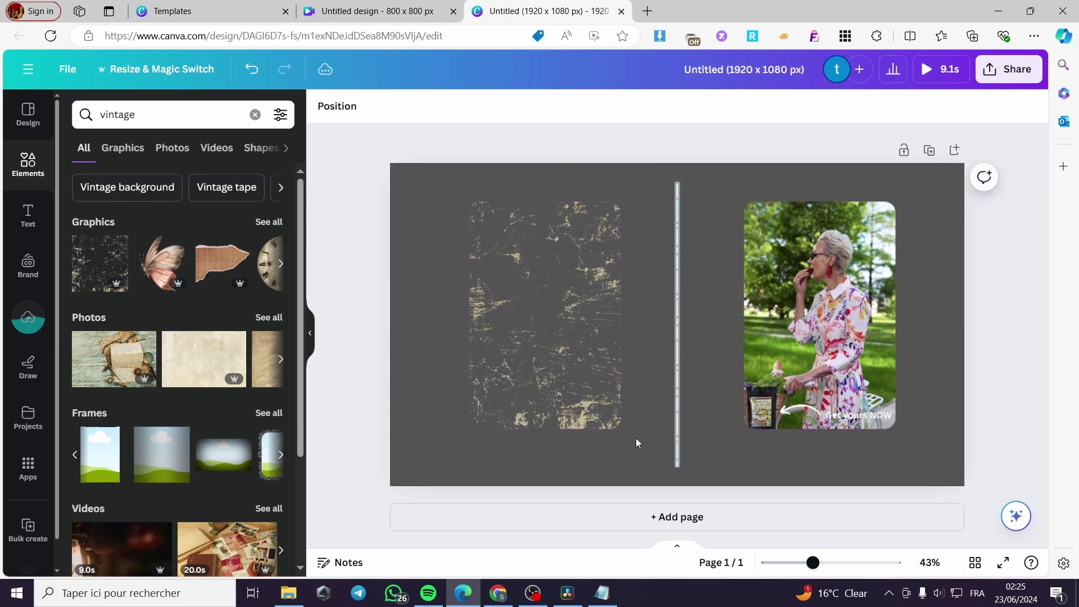
left_click(607, 386)
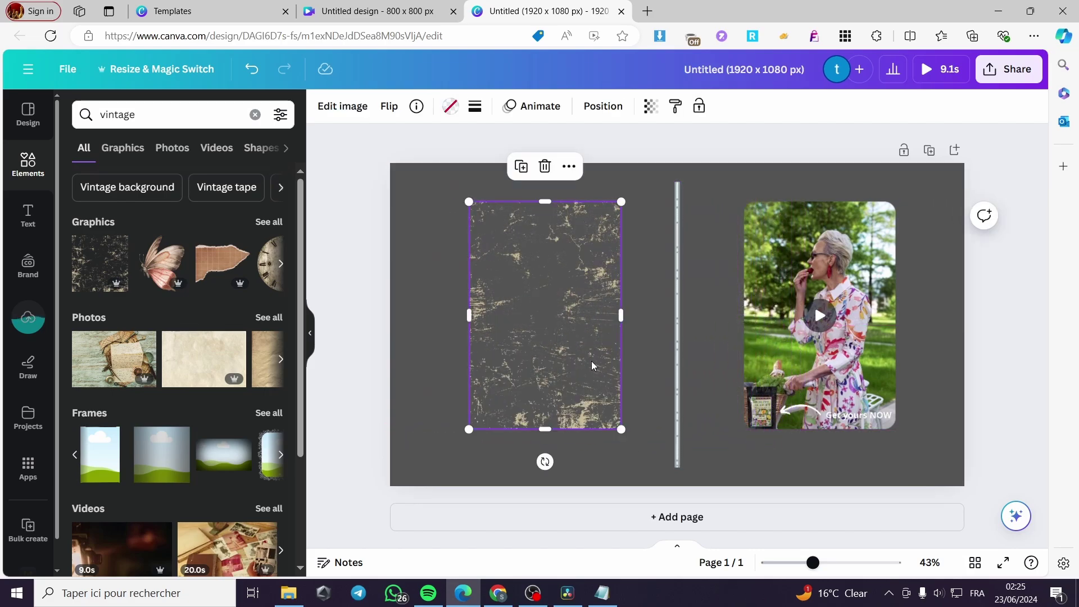
key("ctrl+z")
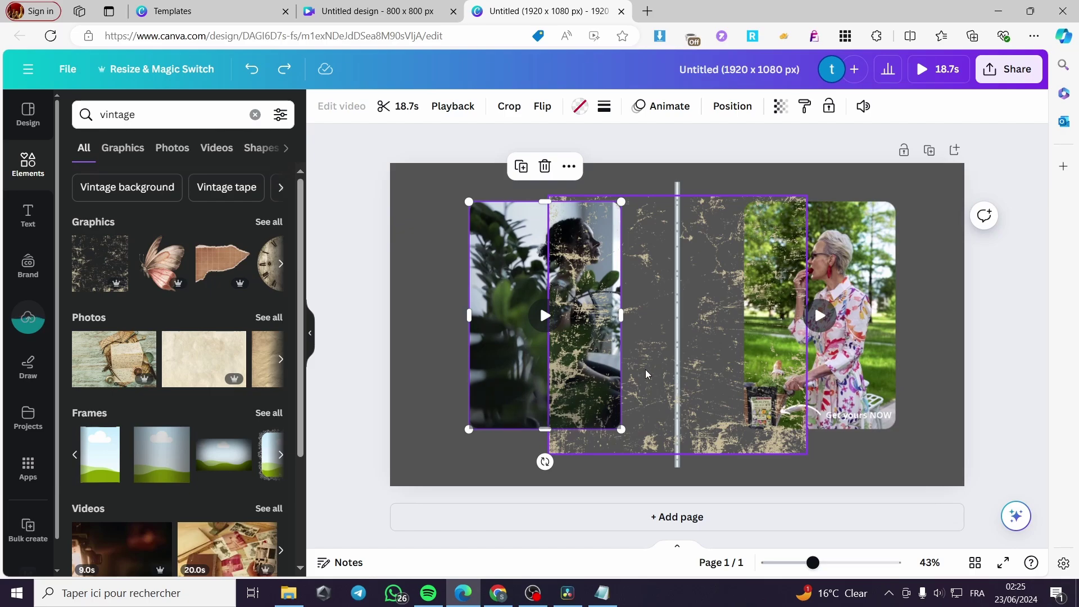
left_click_drag(645, 373, 697, 373)
left_click_drag(604, 455, 81, 416)
left_click_drag(627, 463, 643, 409)
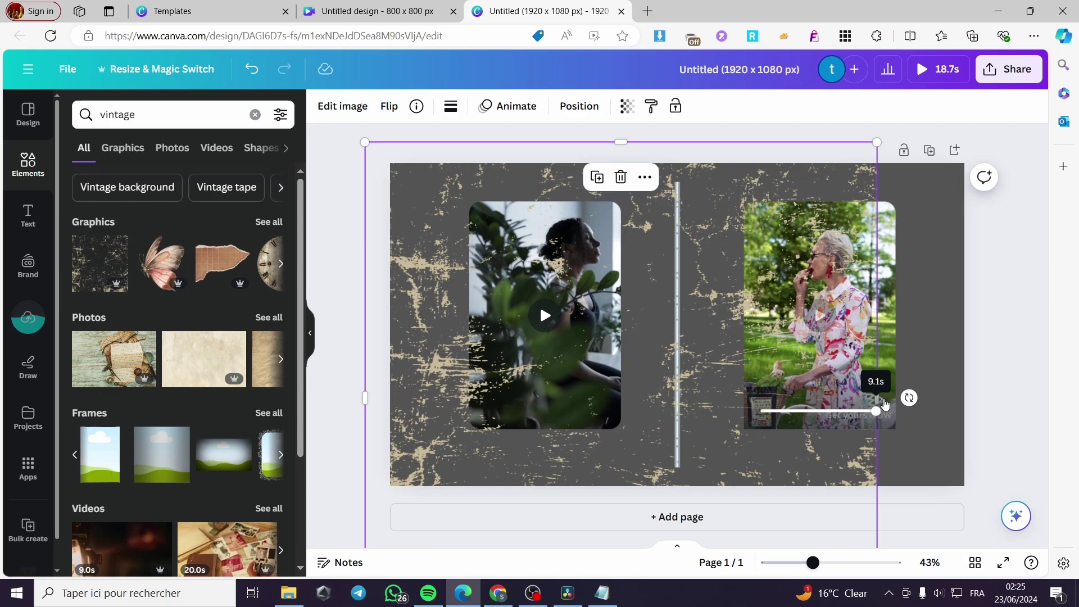
left_click_drag(876, 451, 993, 444)
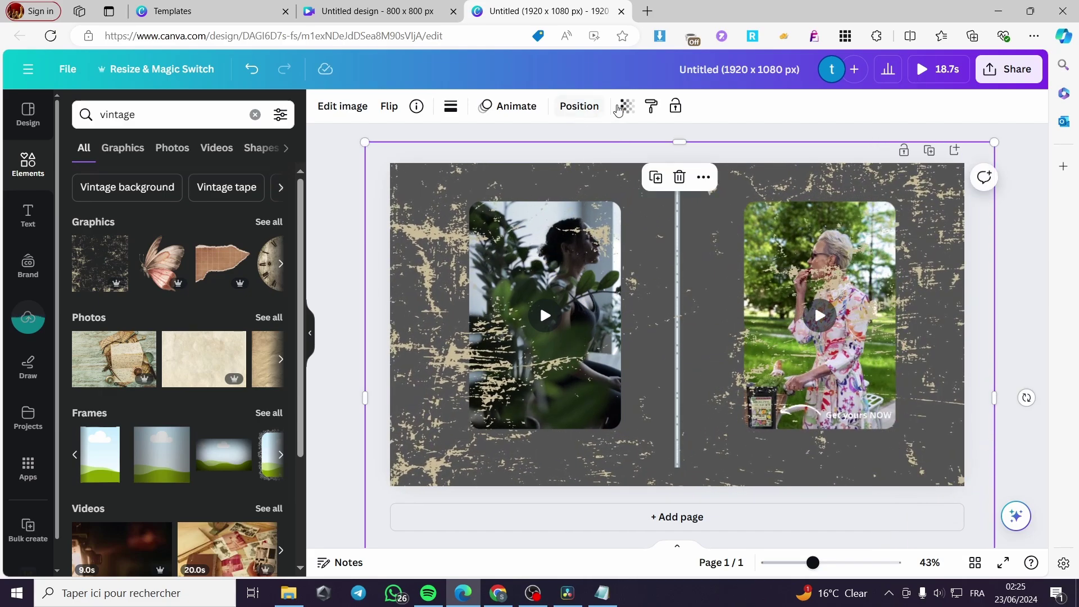
Lower the grunge texture's transparency to about 36
left_click(625, 107)
left_click_drag(592, 164, 531, 177)
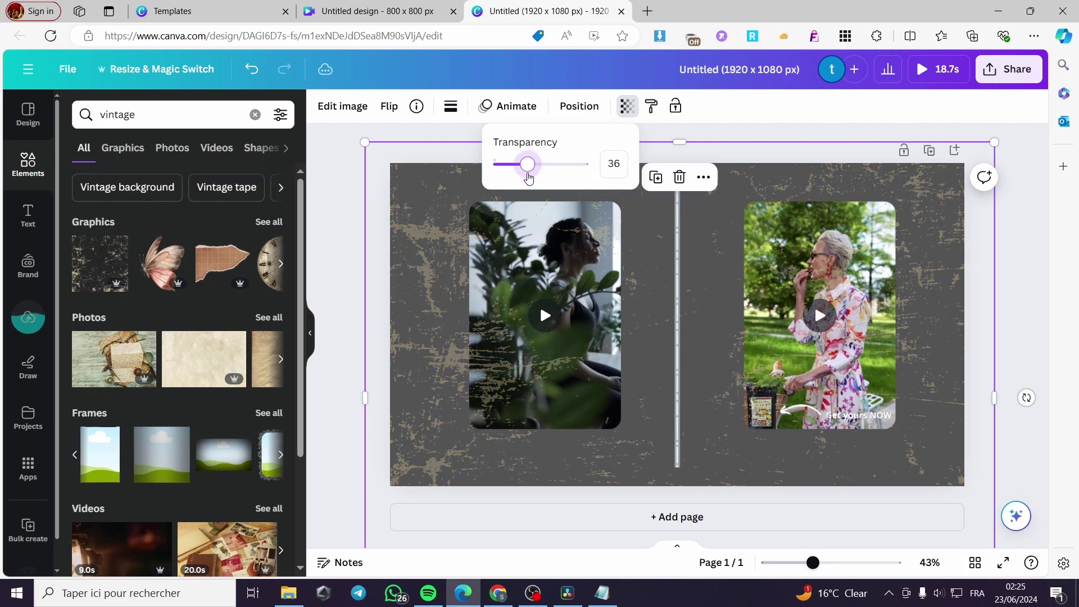
left_click(1025, 257)
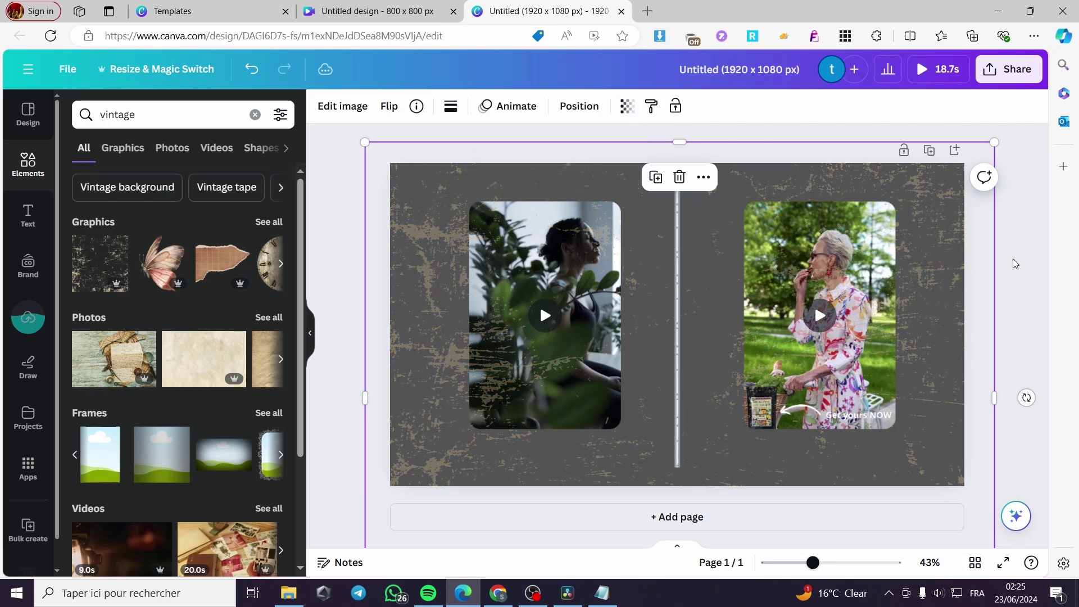
Trim the texture to the page height and show the page timeline with its 18.7s clip
scroll(518, 493, "down", 2)
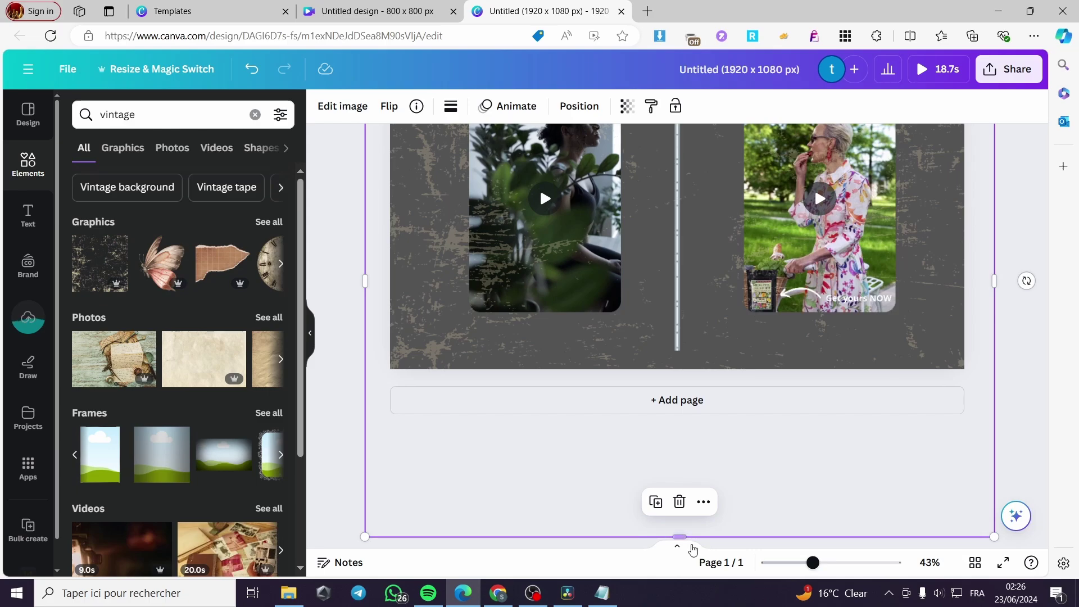
left_click_drag(678, 537, 662, 470)
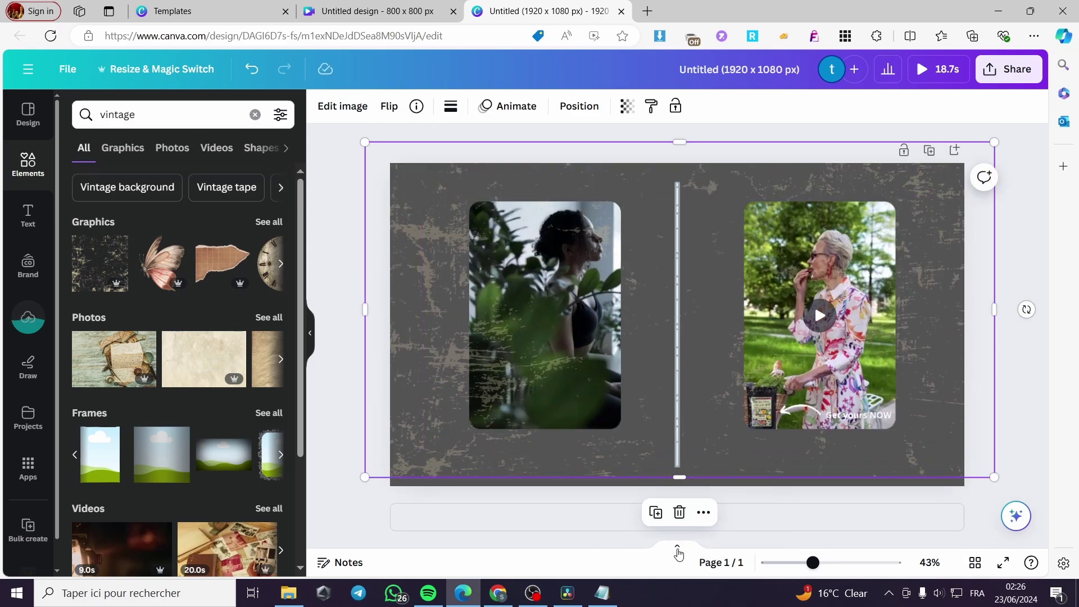
left_click(677, 548)
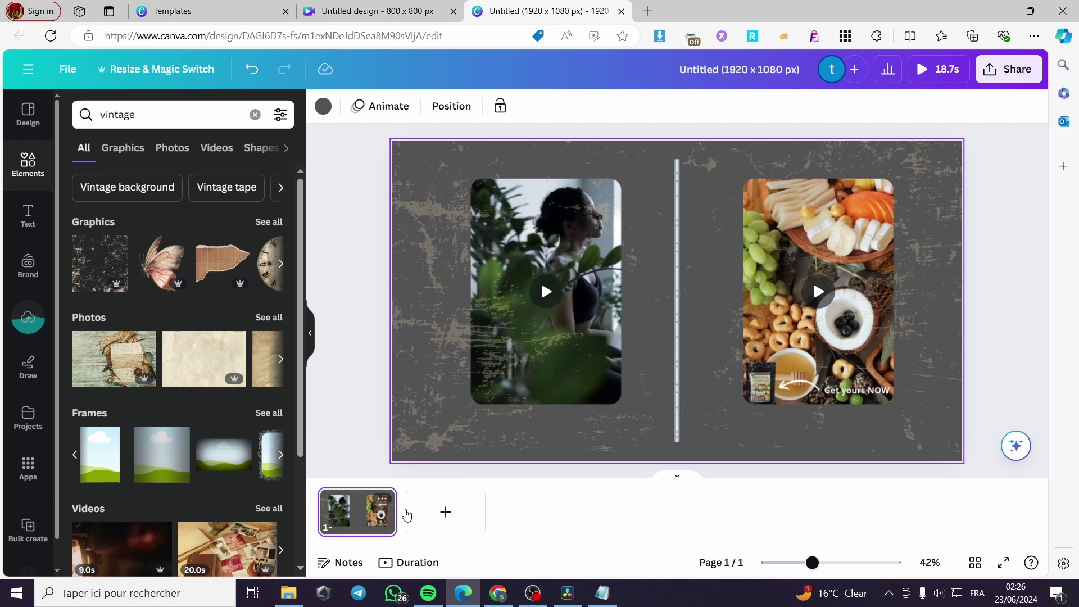
left_click(409, 563)
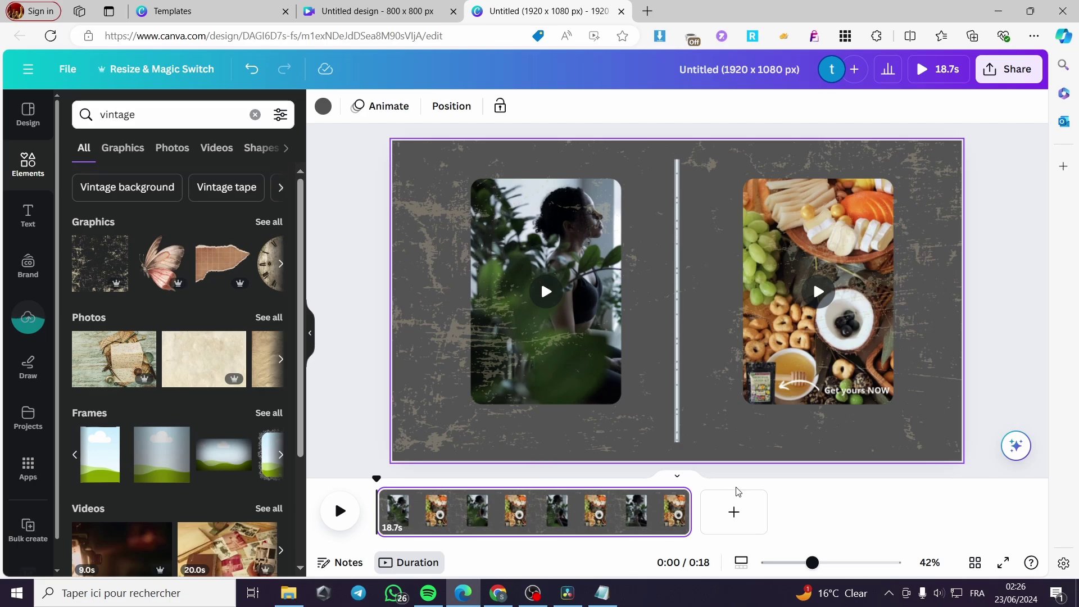
left_click_drag(689, 511, 830, 498)
Open the grunge texture's crop view and exit without changes
left_click(758, 432)
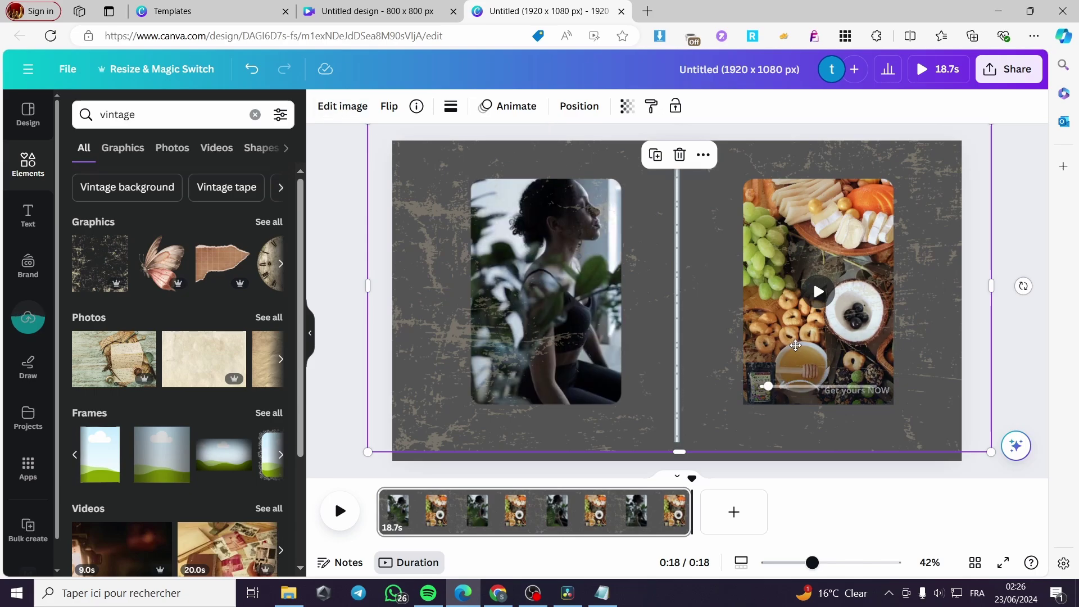
double_click(795, 345)
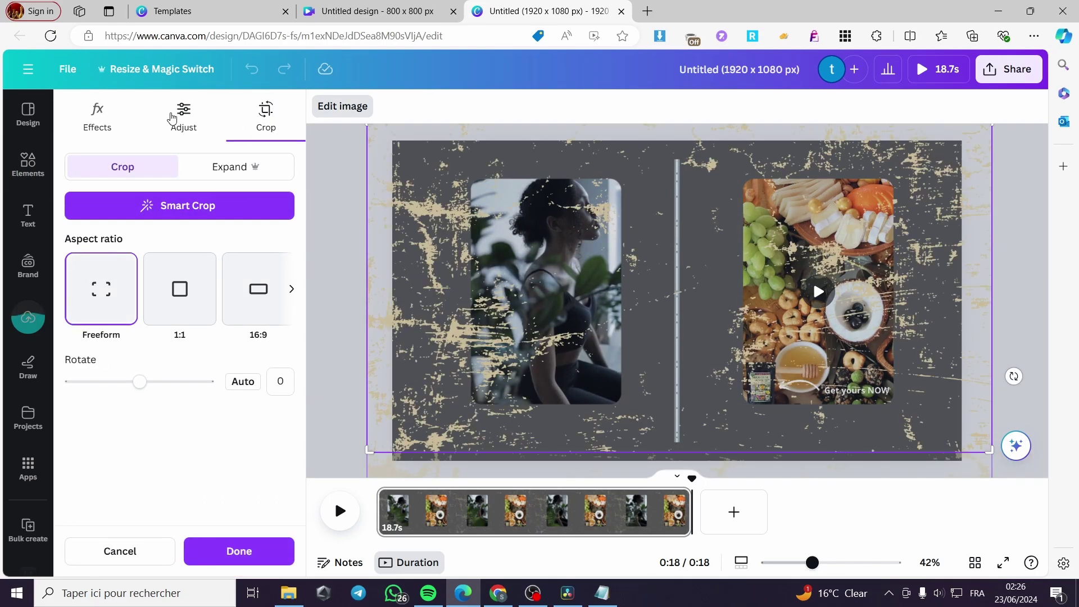
left_click(339, 391)
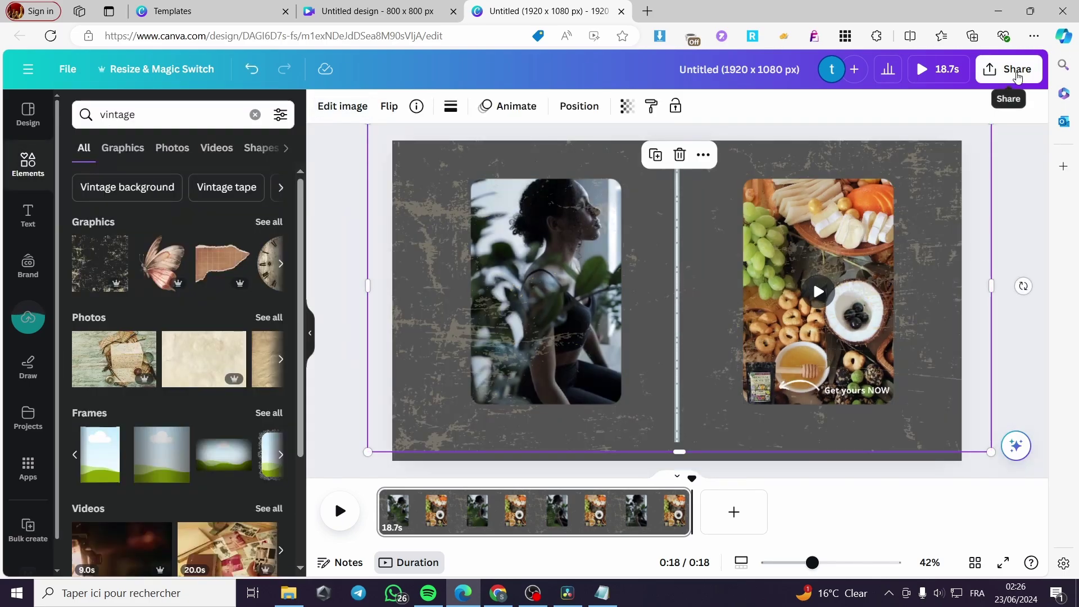
Download the collage as a 1080p MP4 video, then add a blank 5-second second page
left_click(1018, 78)
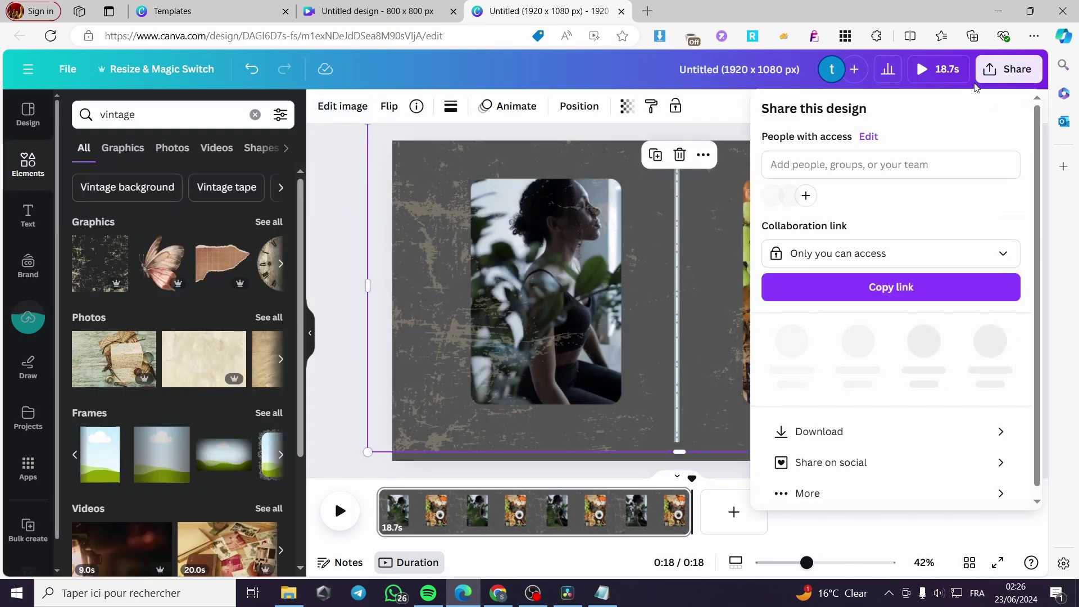
left_click(814, 431)
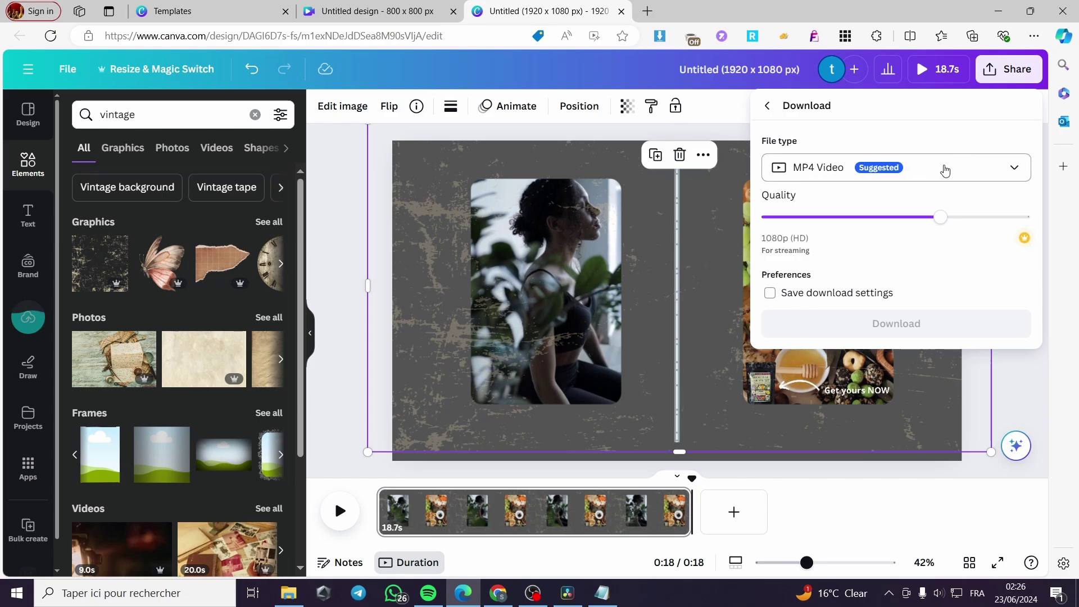
left_click(945, 170)
left_click(944, 168)
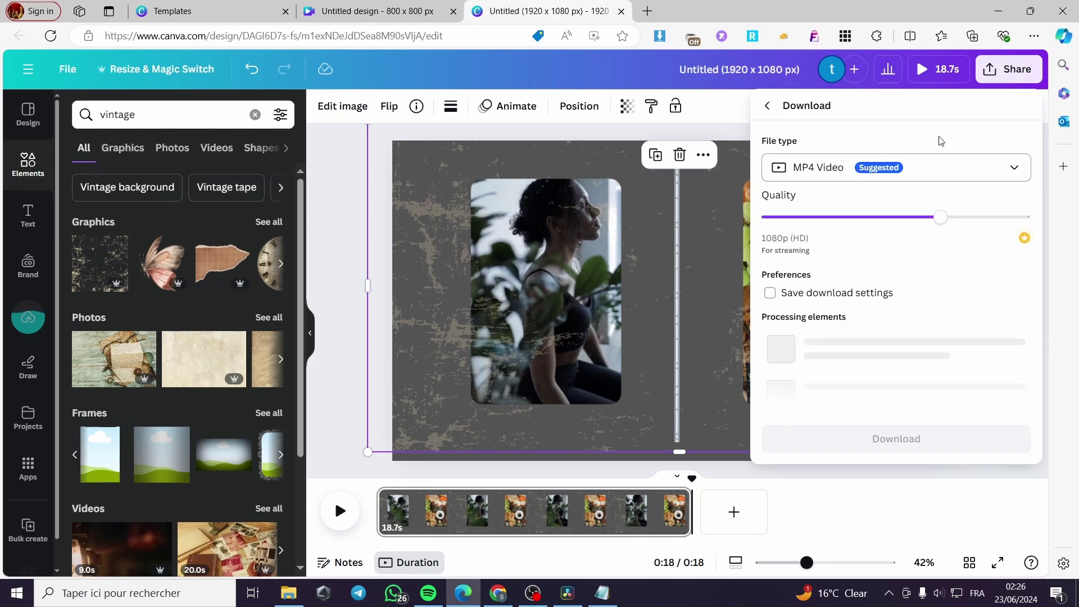
left_click(943, 166)
left_click(945, 122)
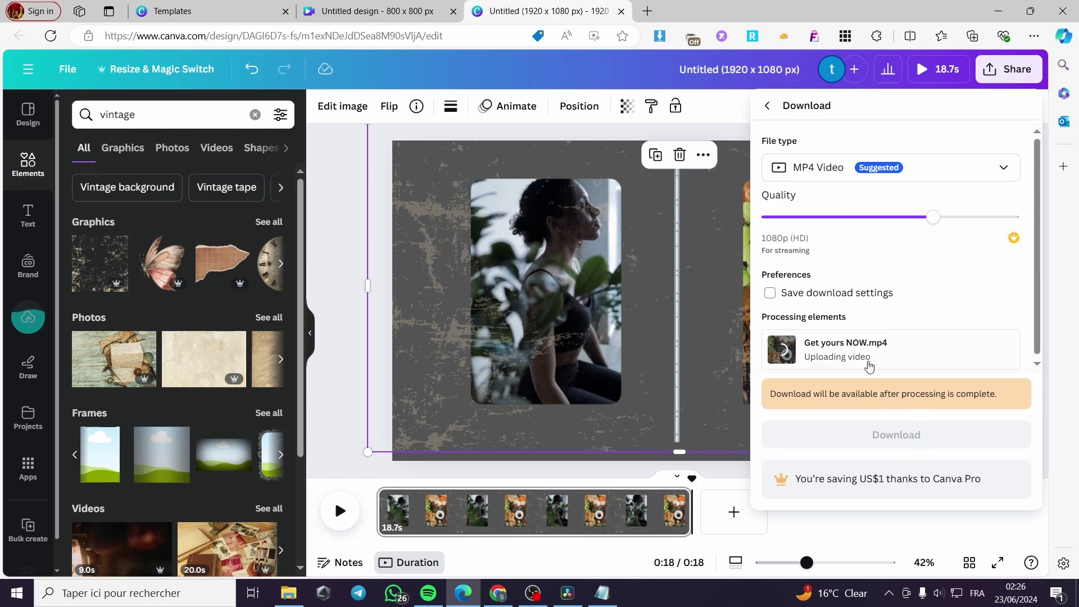
left_click(329, 251)
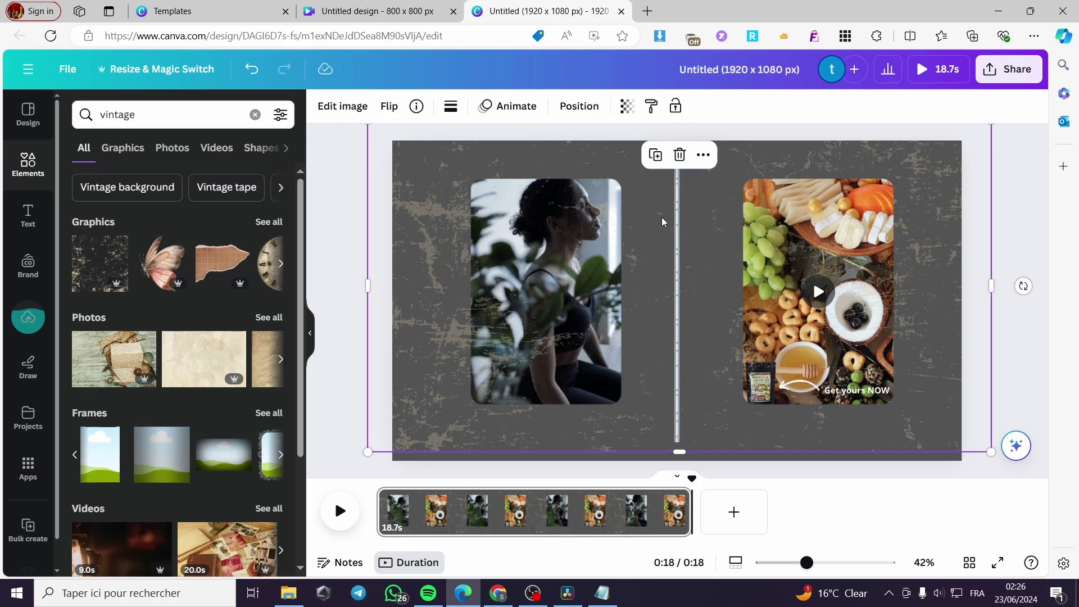
left_click(733, 511)
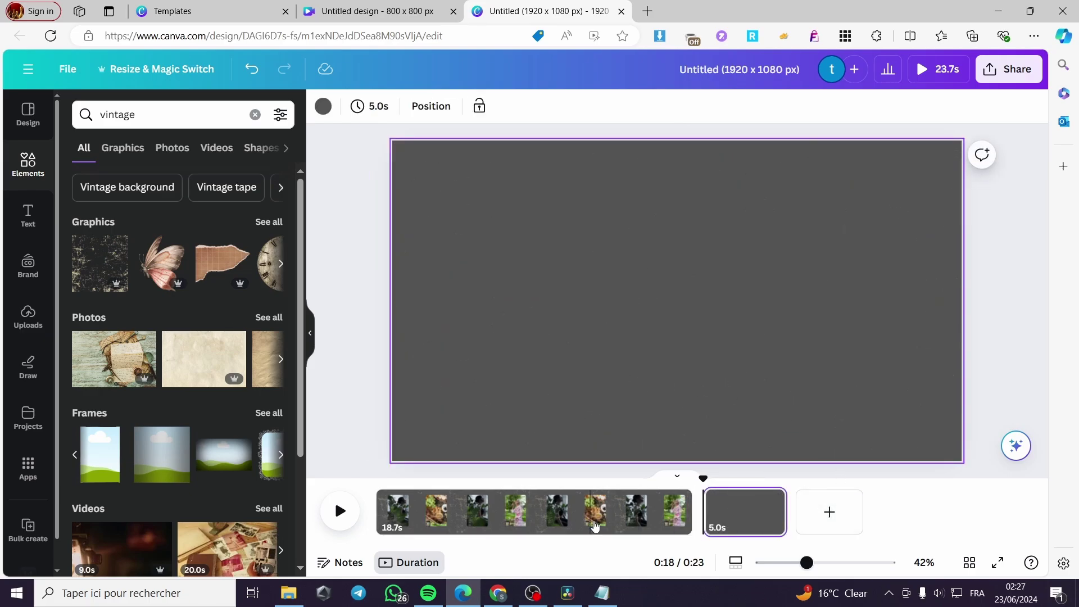
Lengthen the new page to about 10 seconds and add the vintage landscape frame
mouse_move(777, 515)
left_click_drag(795, 515, 865, 517)
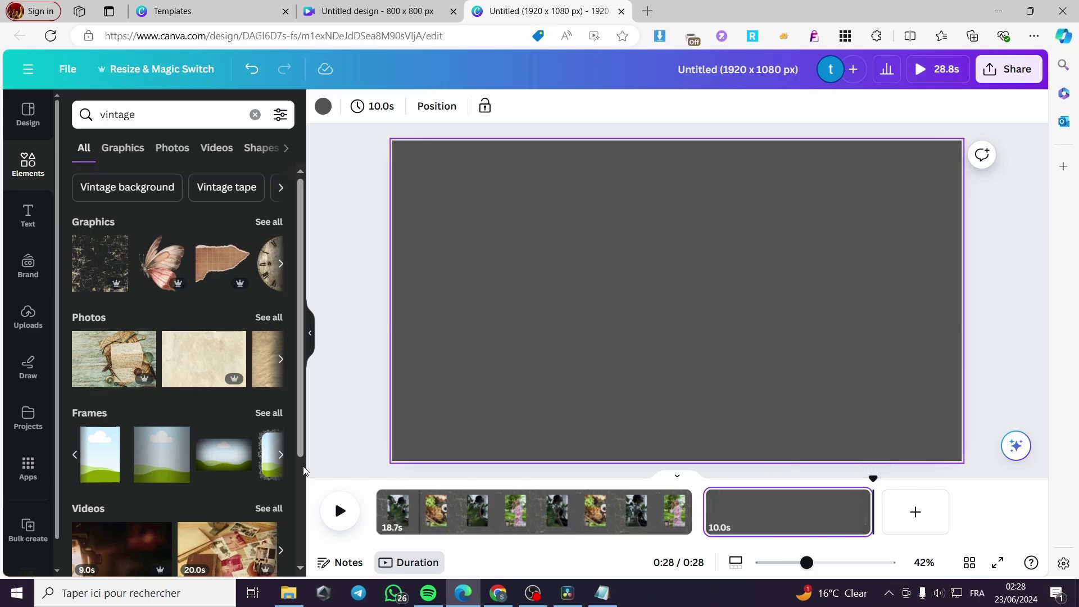
left_click(234, 464)
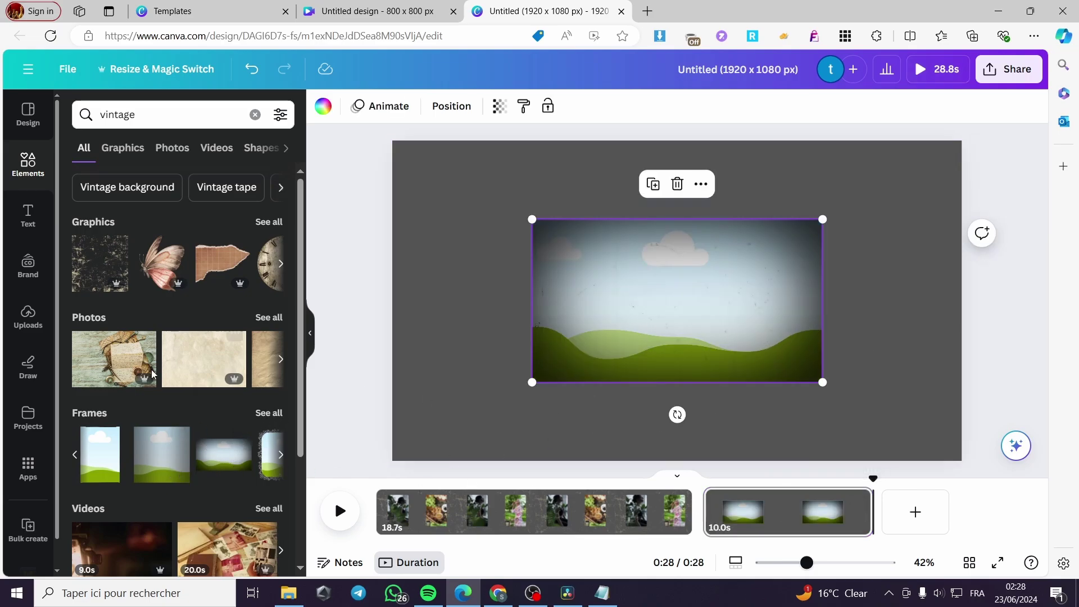
Fill the frame with the 18.7s uploaded video and shift it left
left_click(29, 317)
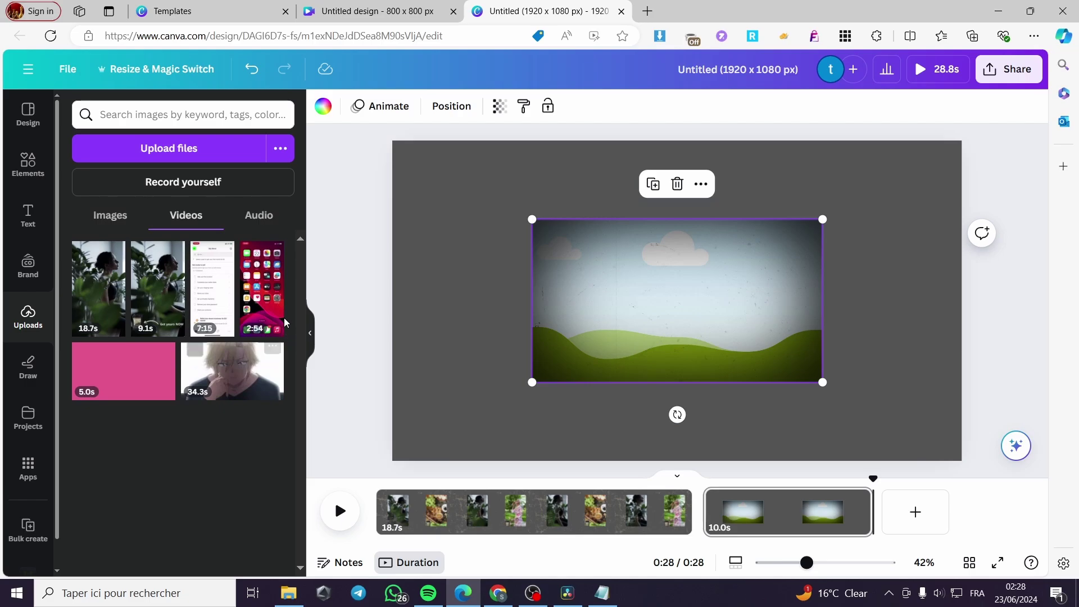
left_click_drag(116, 308, 692, 388)
double_click(714, 308)
left_click(900, 339)
left_click_drag(779, 317, 641, 313)
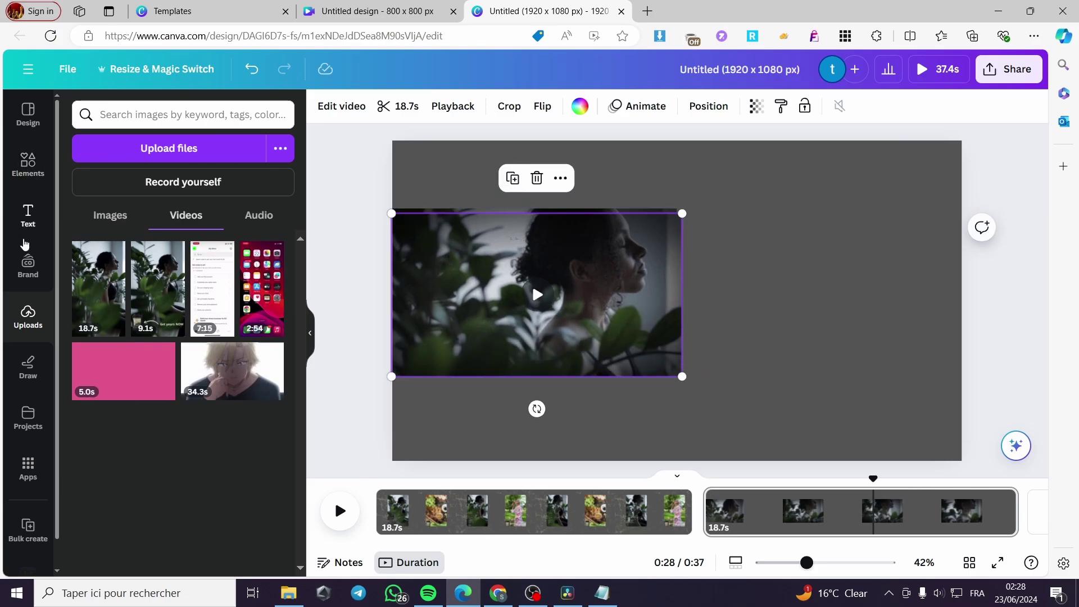
Duplicate the clip to the right, then shrink and position the left copy
left_click(113, 222)
left_click_drag(652, 286, 925, 278)
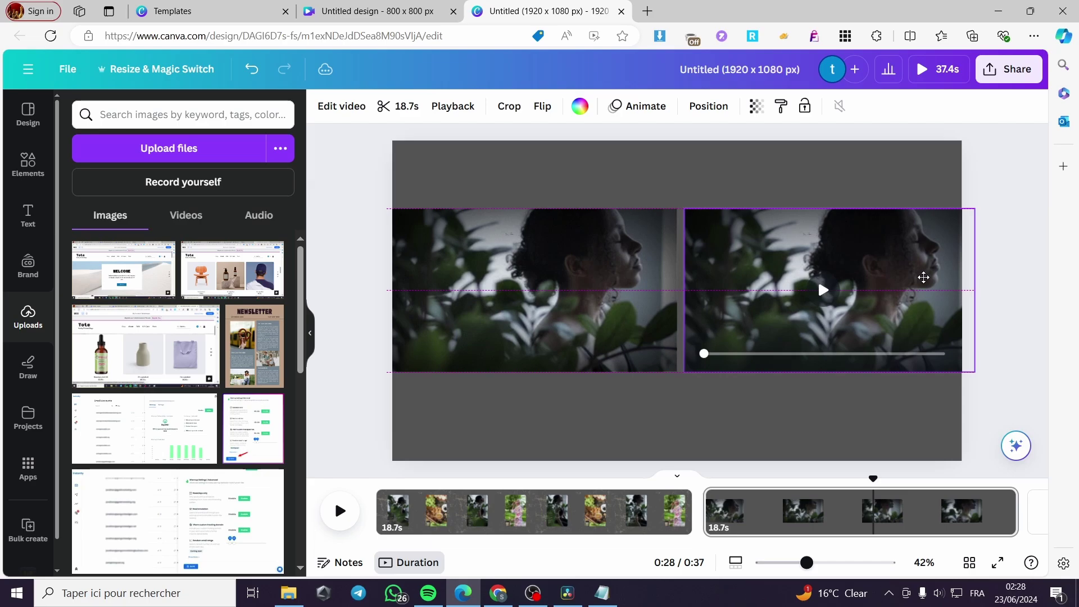
left_click(646, 283)
left_click_drag(677, 369, 605, 331)
left_click_drag(403, 278, 428, 299)
Resize the right copy to match and place it beside the left at the same height
left_click(745, 279)
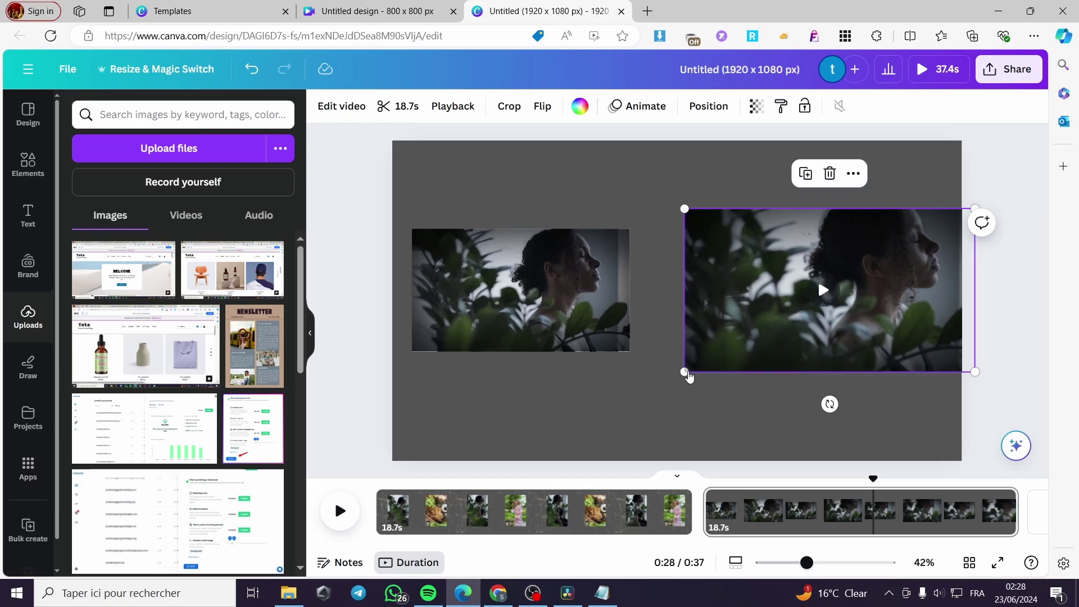
left_click_drag(684, 371, 777, 337)
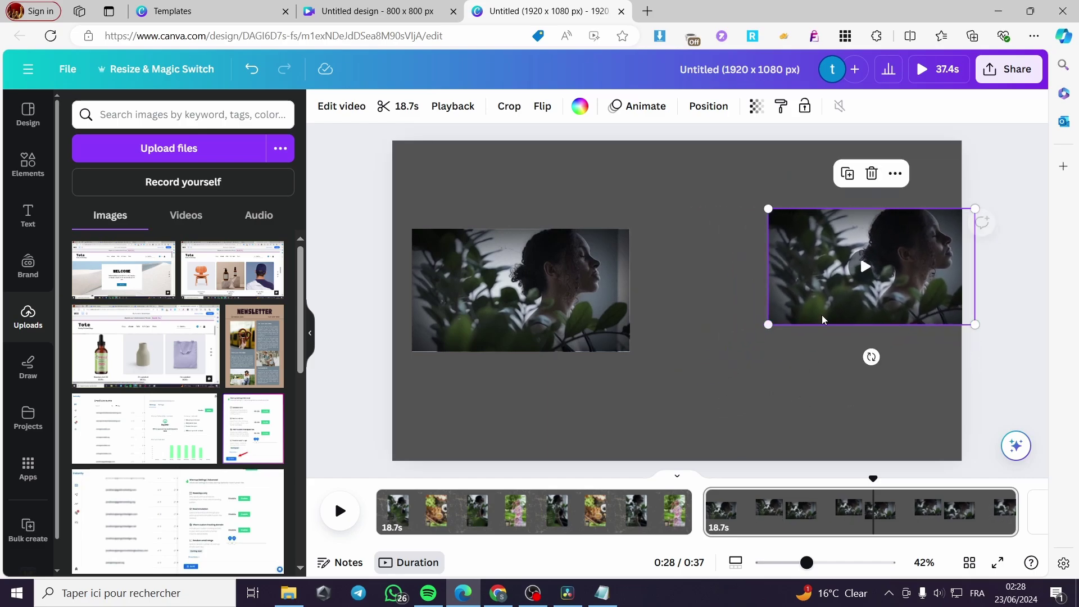
left_click_drag(906, 247, 552, 389)
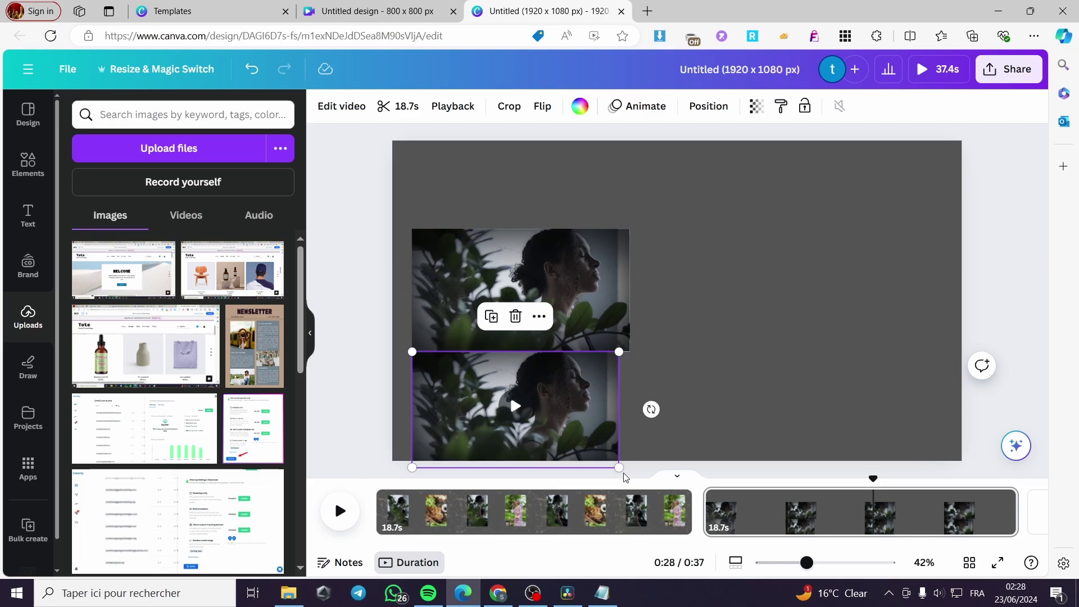
left_click_drag(620, 467, 631, 475)
left_click_drag(595, 418, 895, 295)
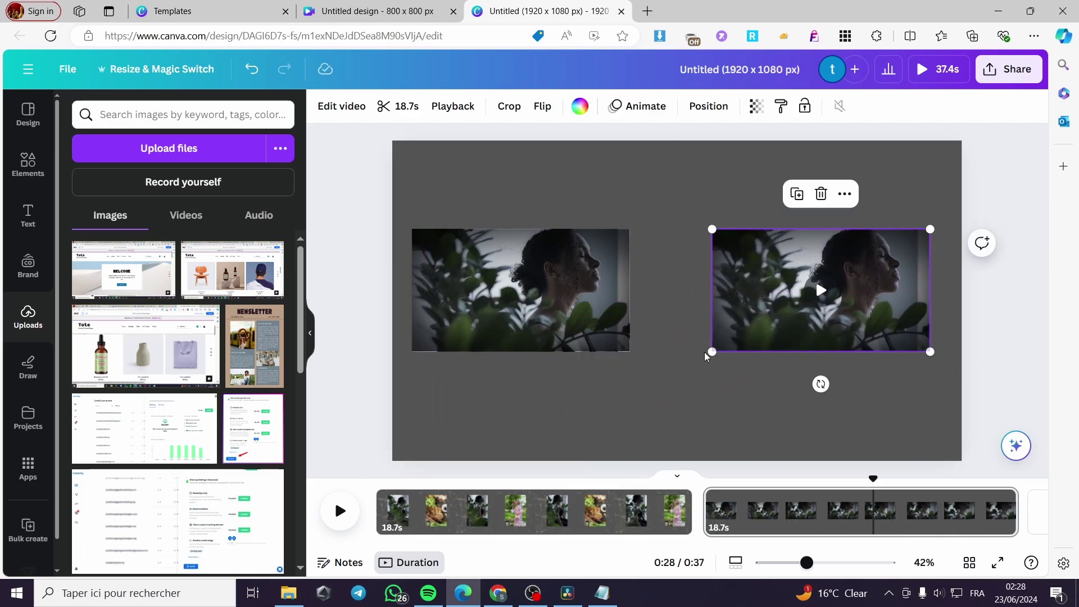
left_click(691, 234)
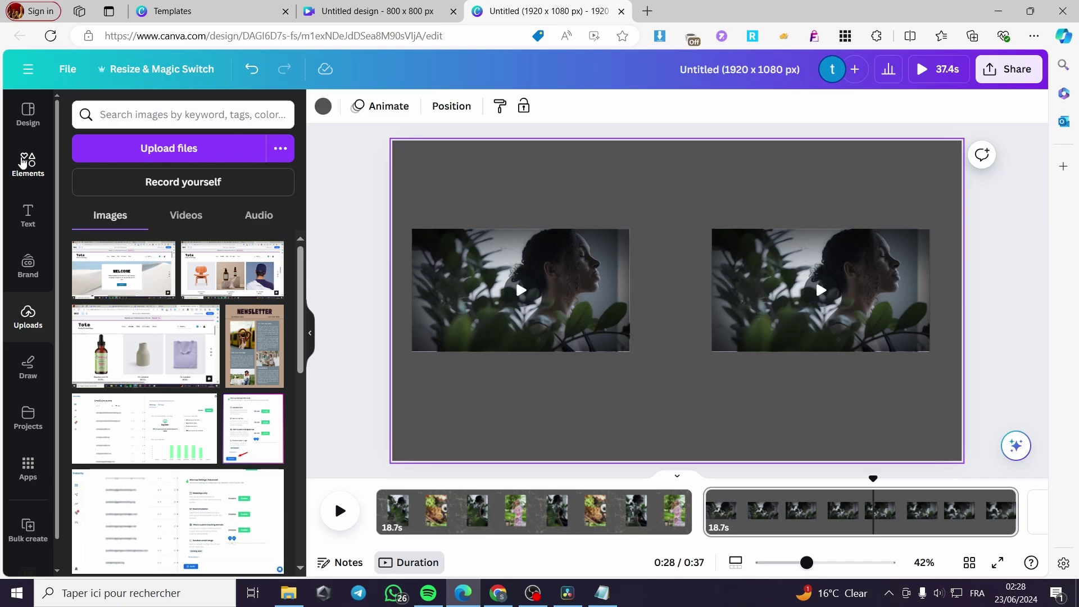
Search Elements graphics for 'butterflies' and add the black butterflies graphic between the clips
left_click(23, 162)
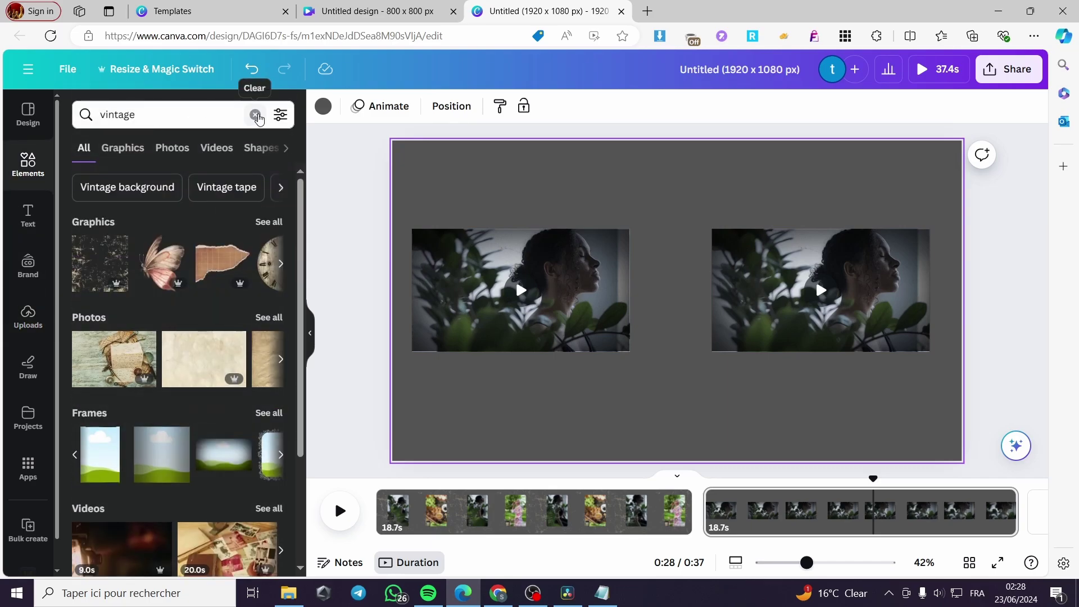
left_click(275, 225)
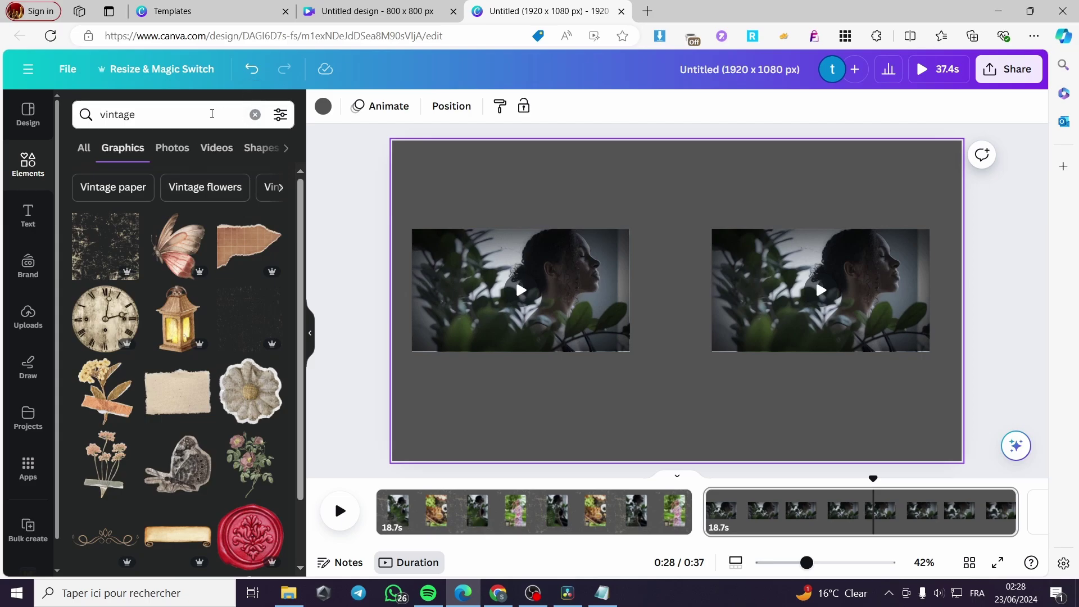
left_click(212, 114)
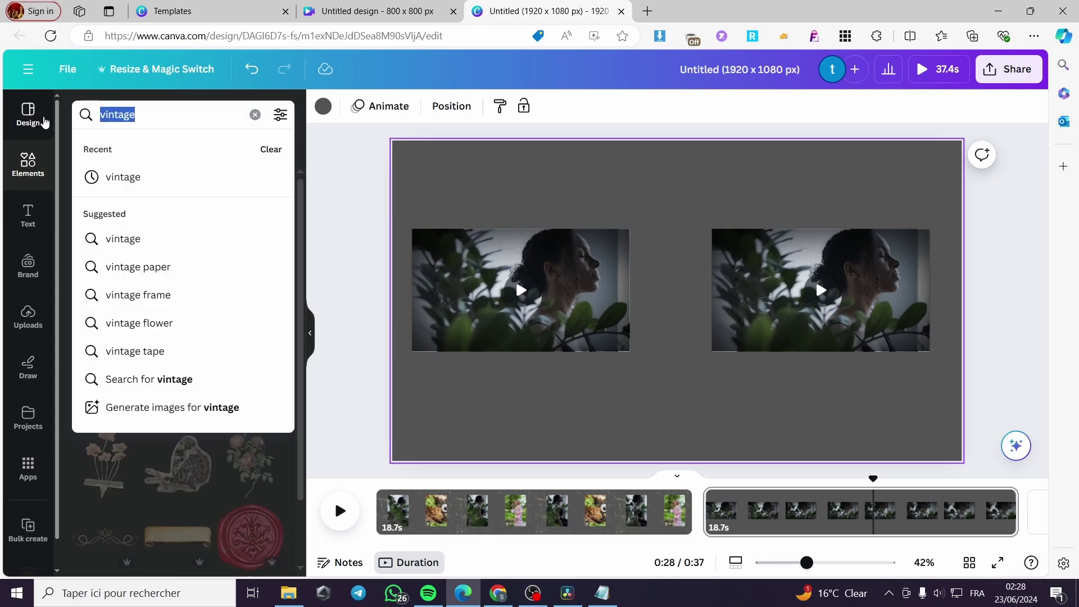
type("but")
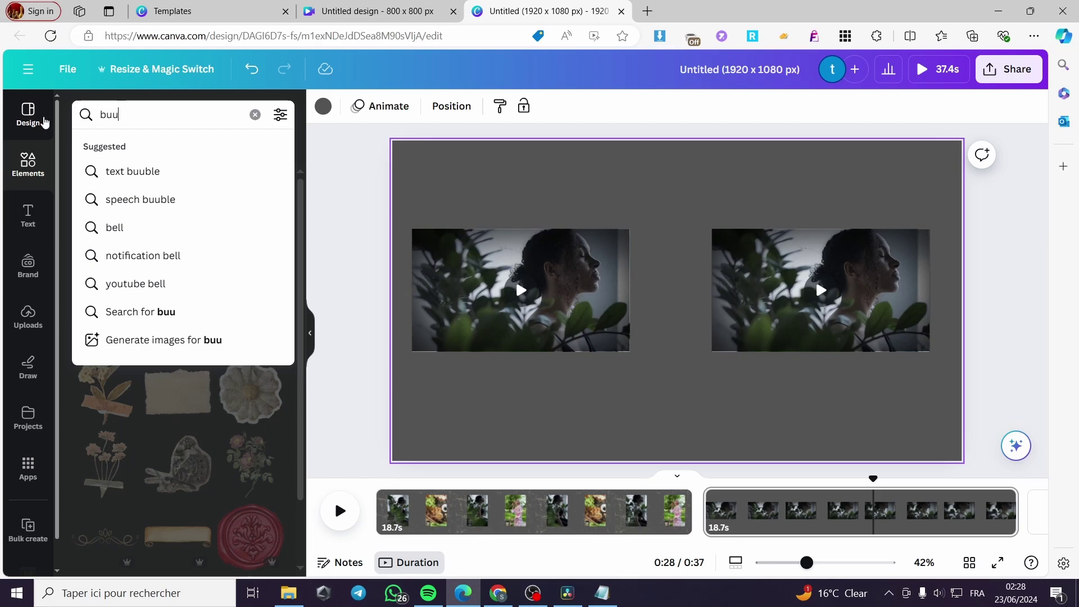
type("ter")
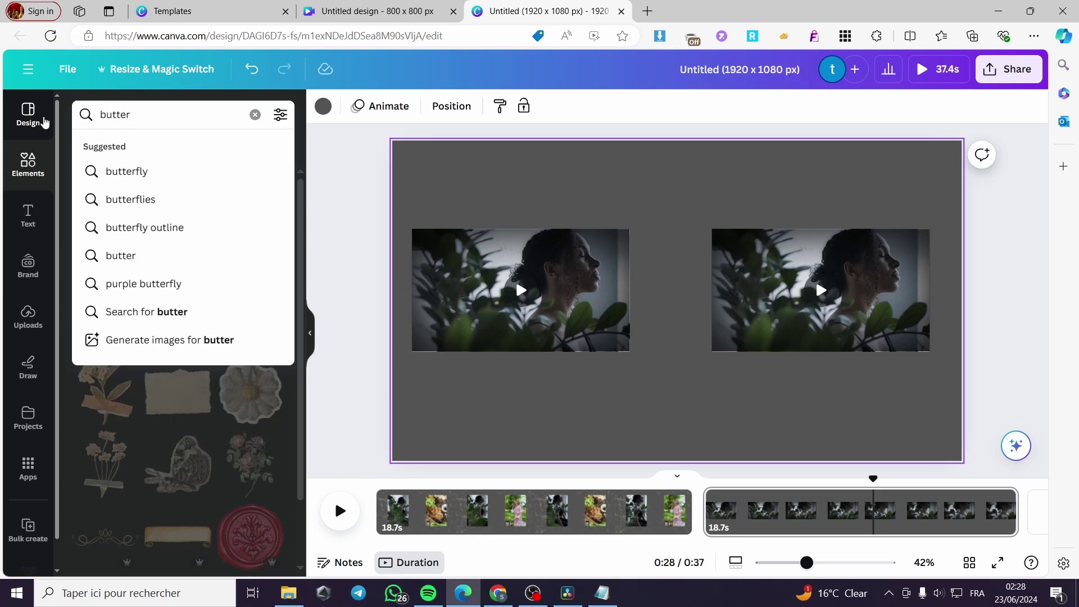
left_click(204, 198)
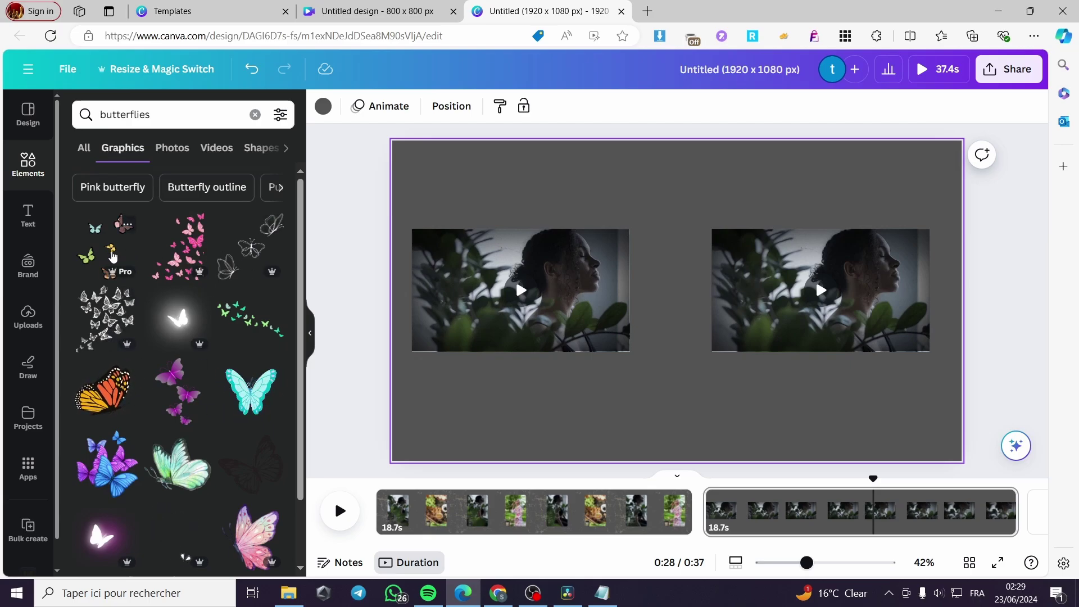
scroll(112, 255, "down", 5)
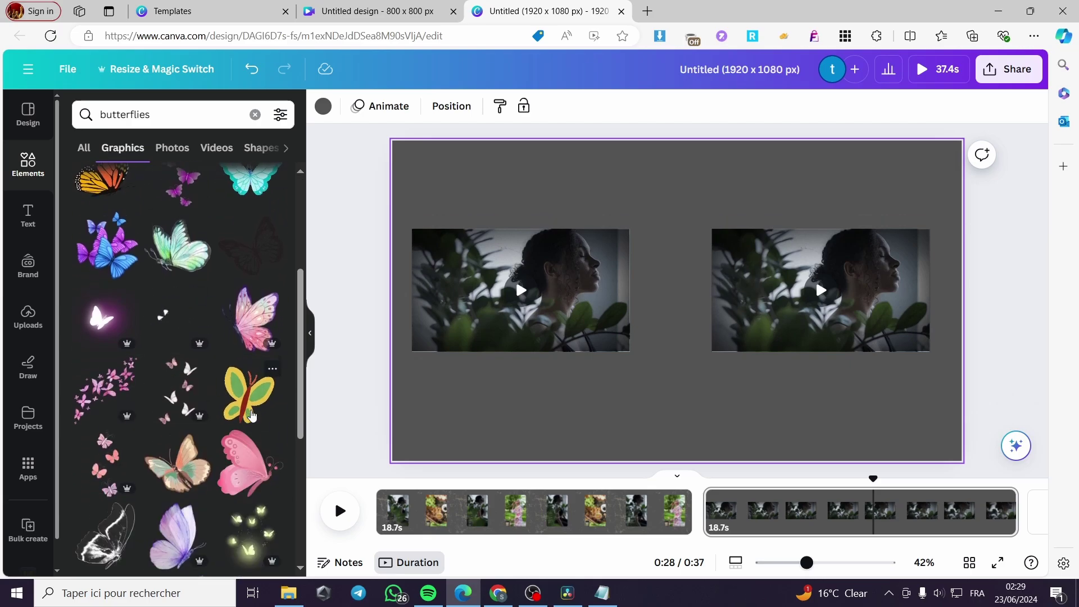
scroll(243, 388, "down", 6)
left_click(244, 388)
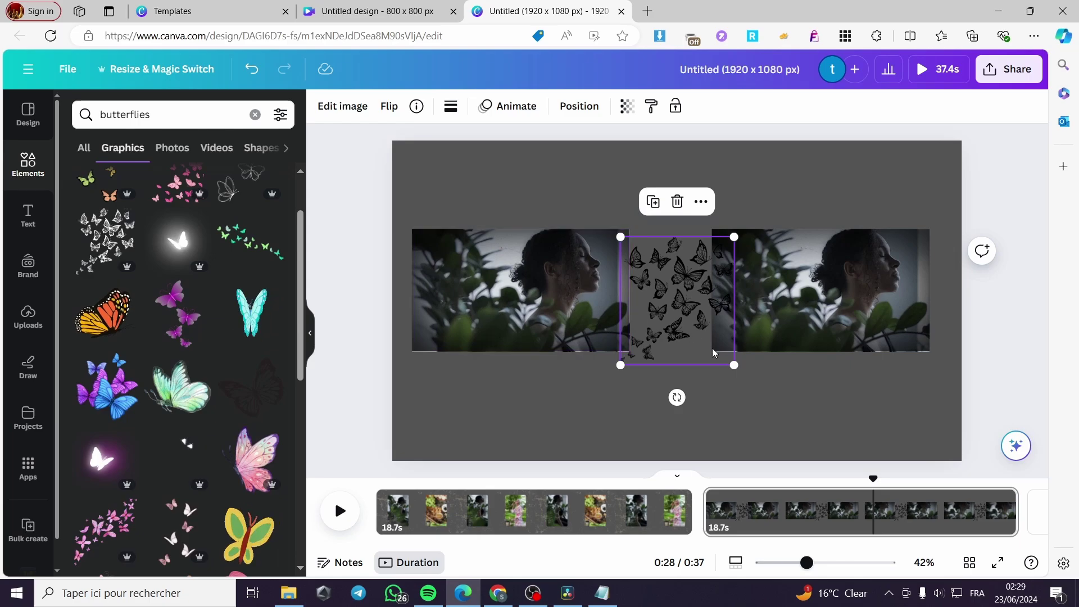
Enlarge the butterflies graphic to cover the whole second page
left_click_drag(733, 365, 934, 587)
left_click_drag(815, 405, 581, 294)
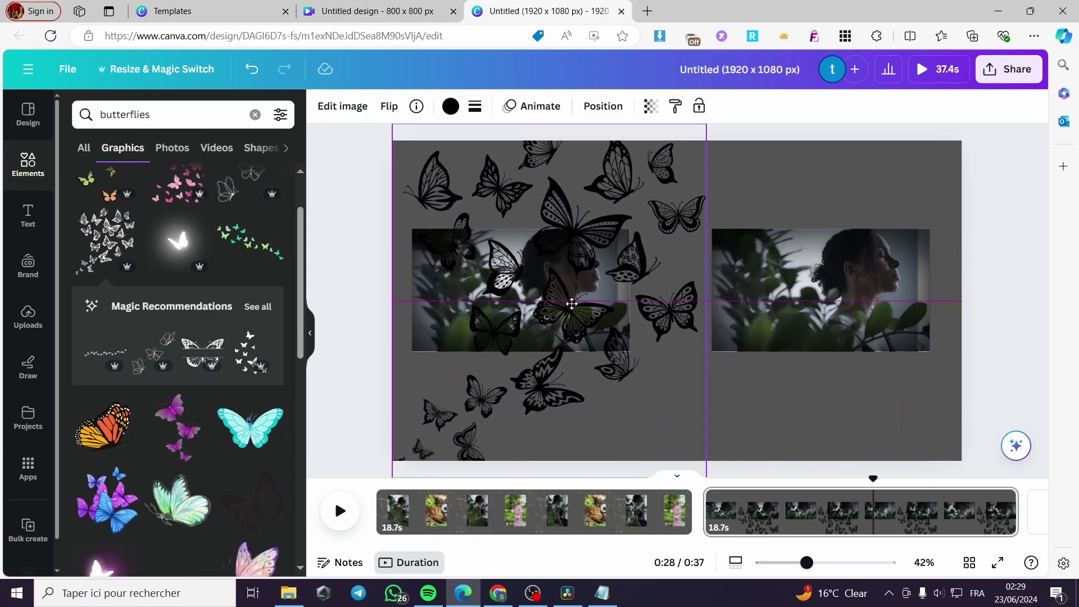
left_click_drag(702, 477, 1078, 562)
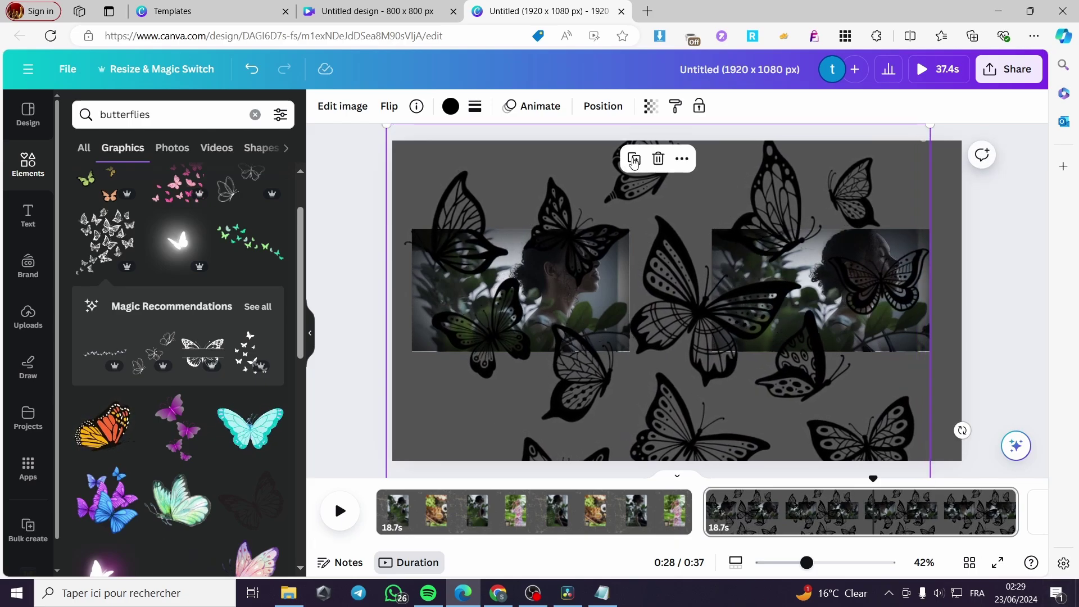
Set the butterflies' transparency to 49
left_click(651, 108)
left_click_drag(612, 164, 564, 172)
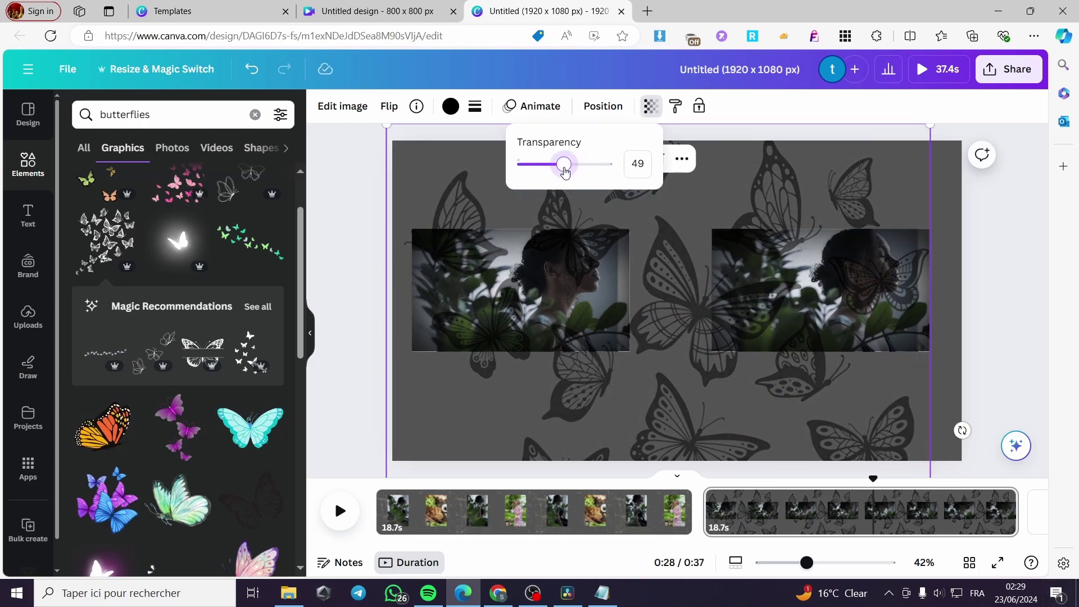
left_click(708, 193)
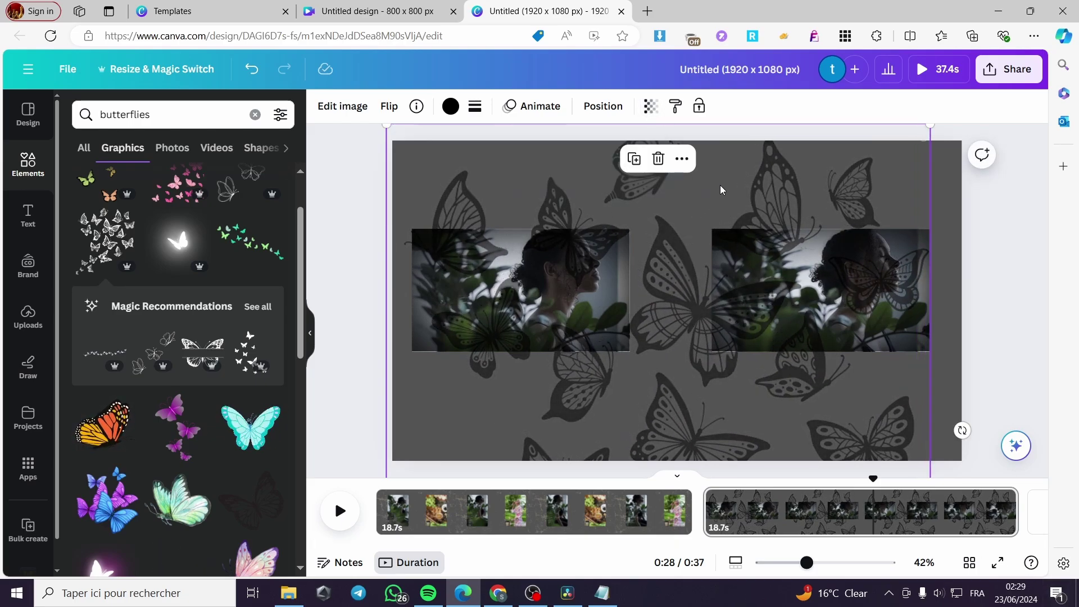
Send the butterflies graphic to the back, behind both clips
left_click(603, 107)
left_click(230, 170)
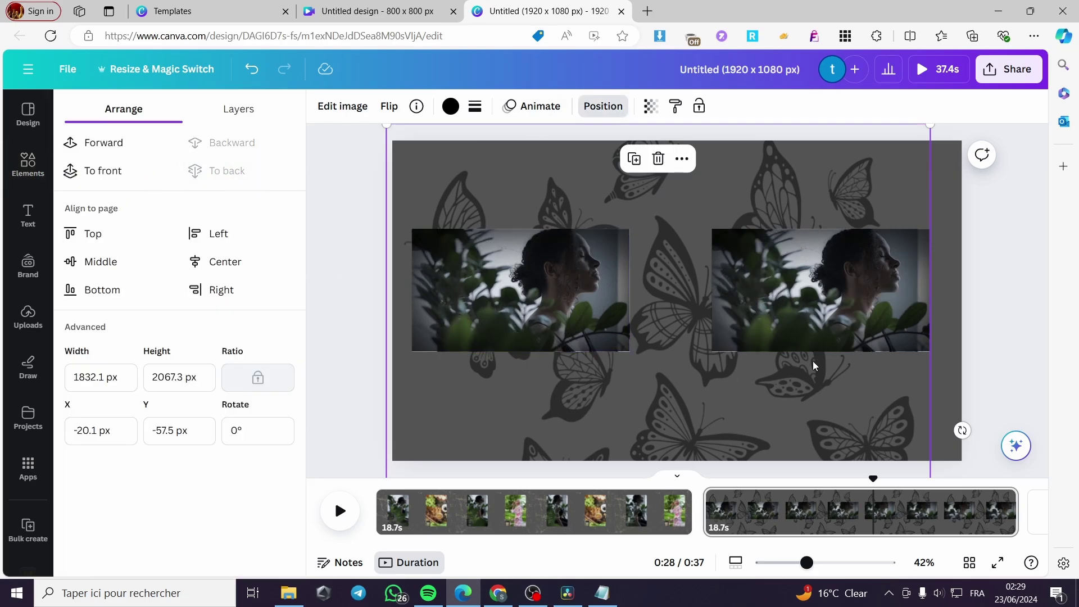
left_click(1018, 303)
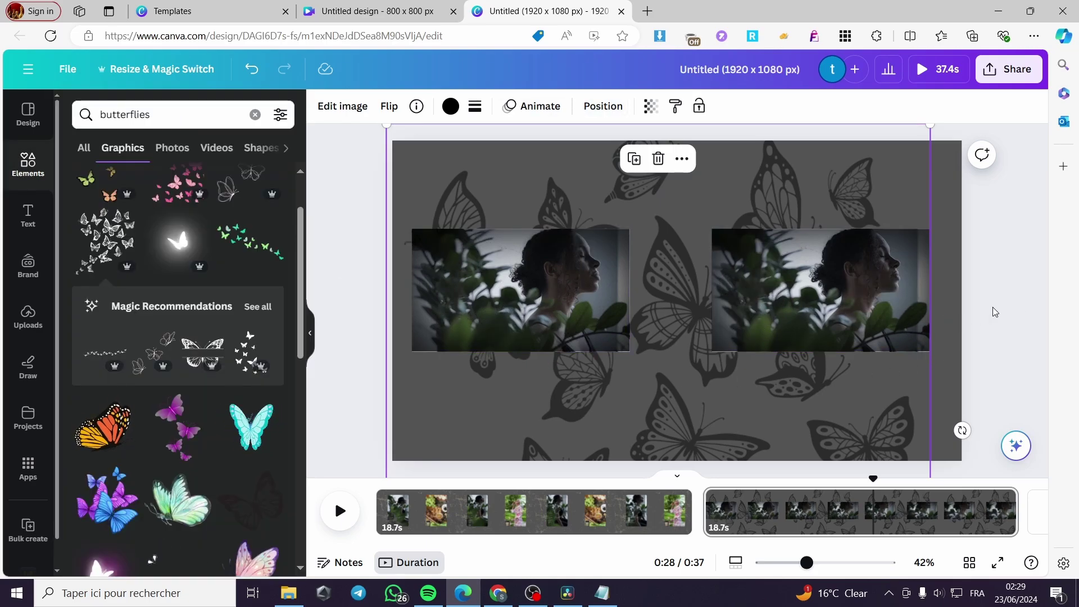
left_click(992, 307)
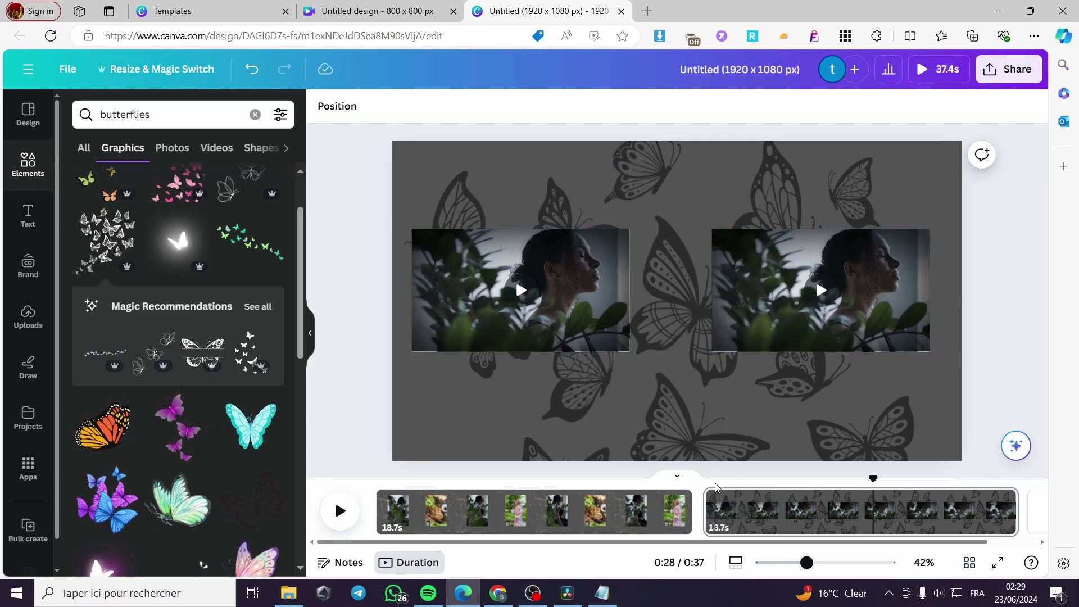
Drag the timeline playhead back to 0:14 to view the first page
left_click_drag(874, 478, 449, 477)
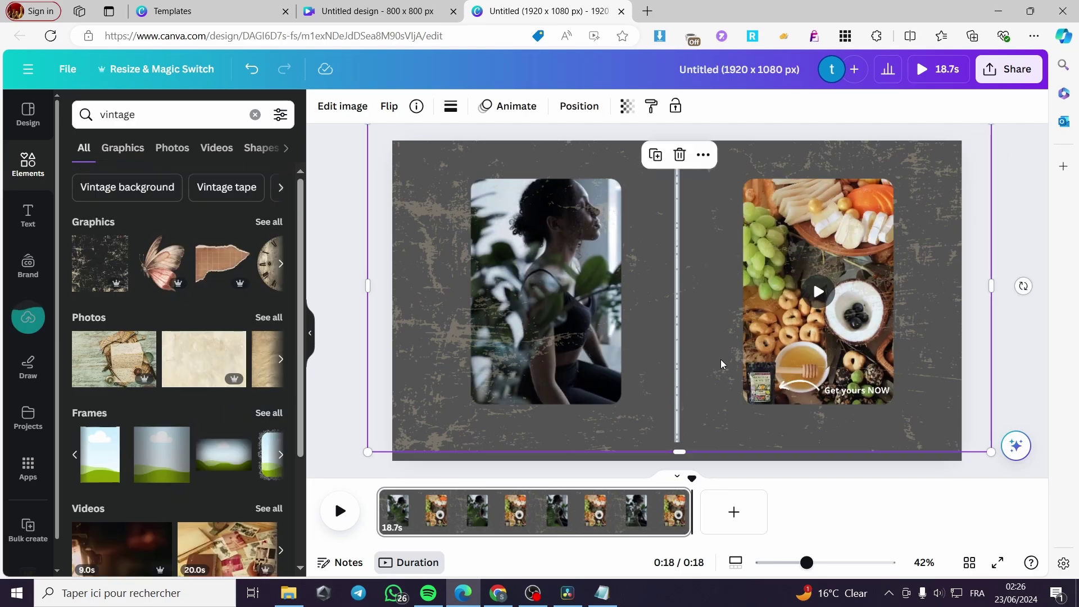